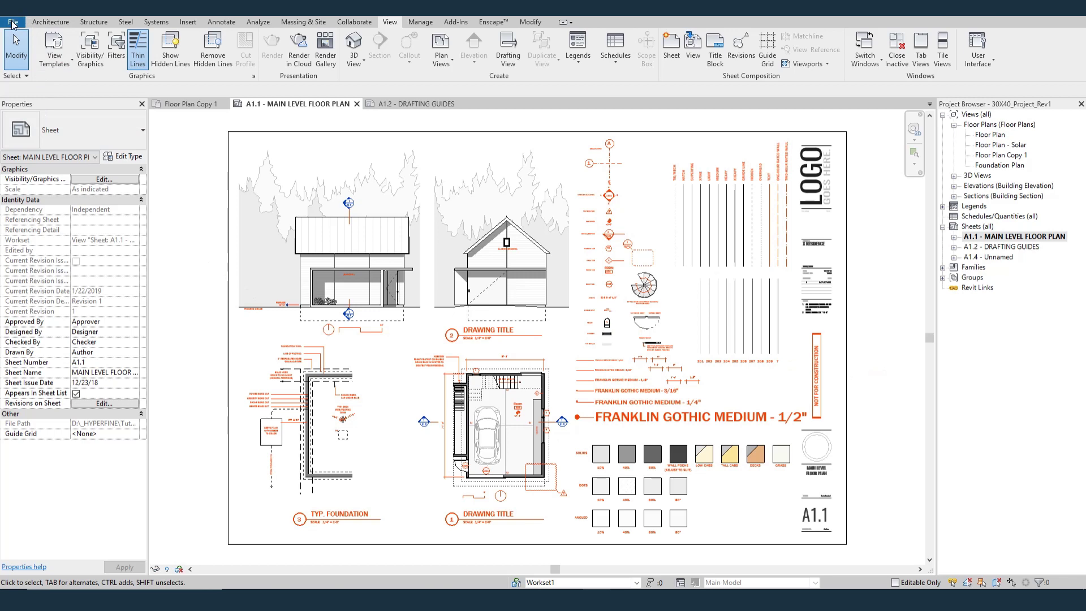
# - Start a new project and browse to 30X40_Template.rte, then cancel both dialogs
pyautogui.hotkey('ctrl', 'n')
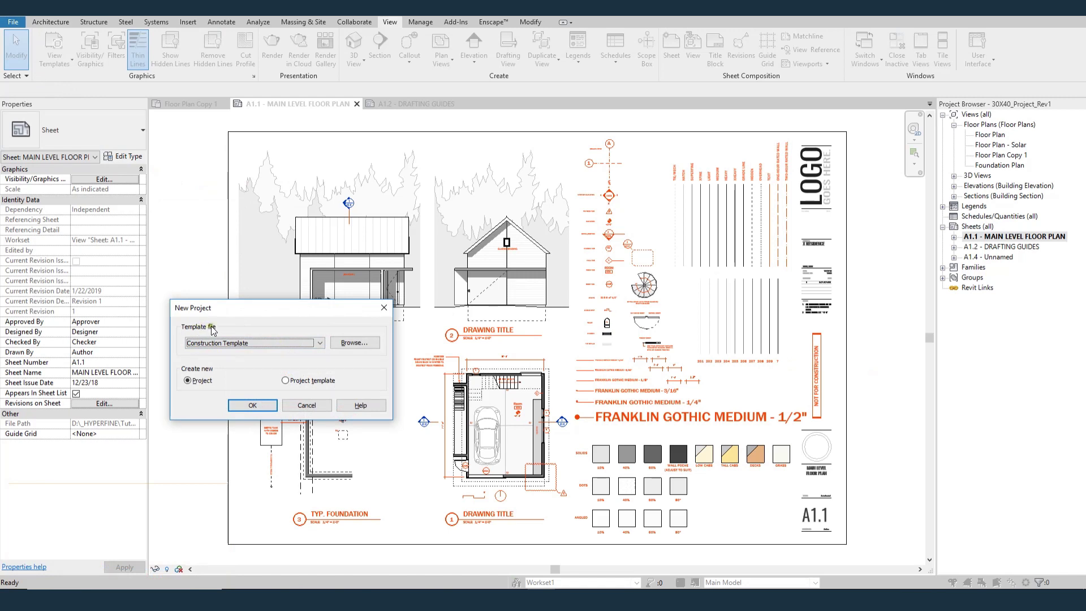
pyautogui.click(354, 343)
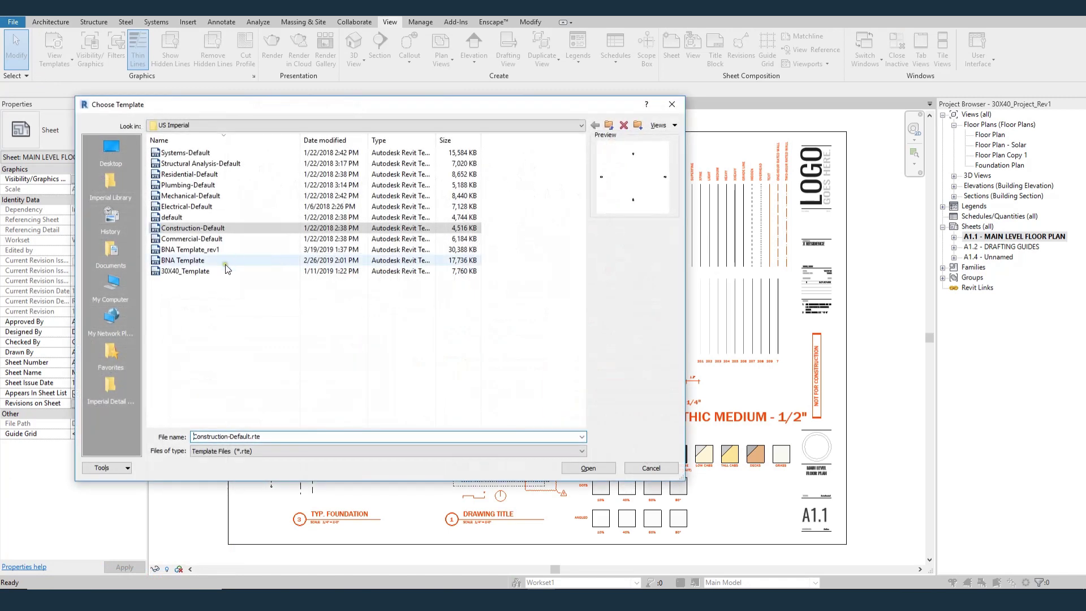
pyautogui.click(201, 272)
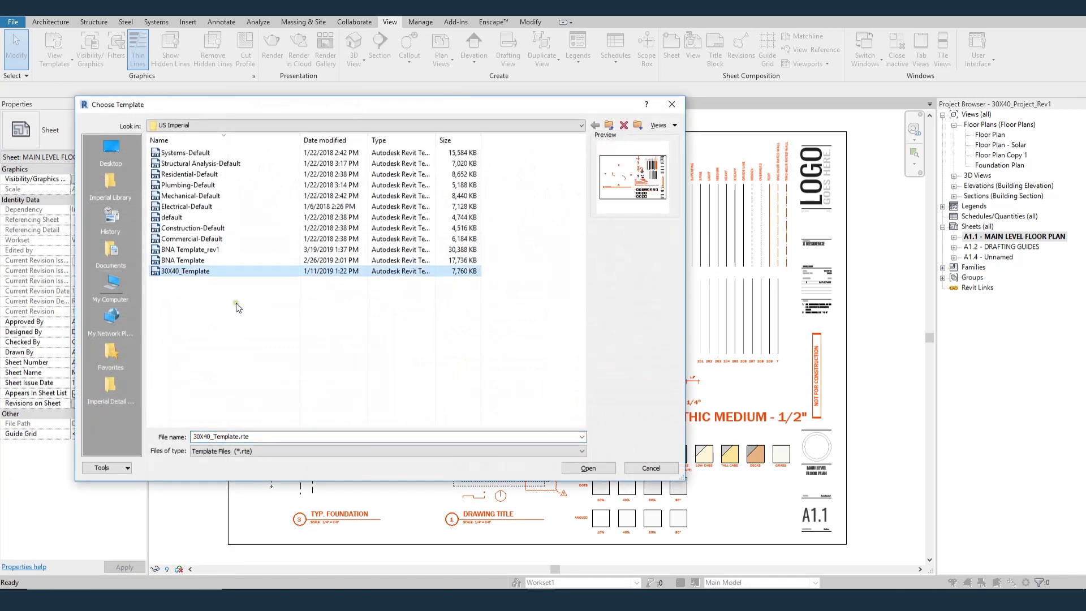
pyautogui.click(651, 468)
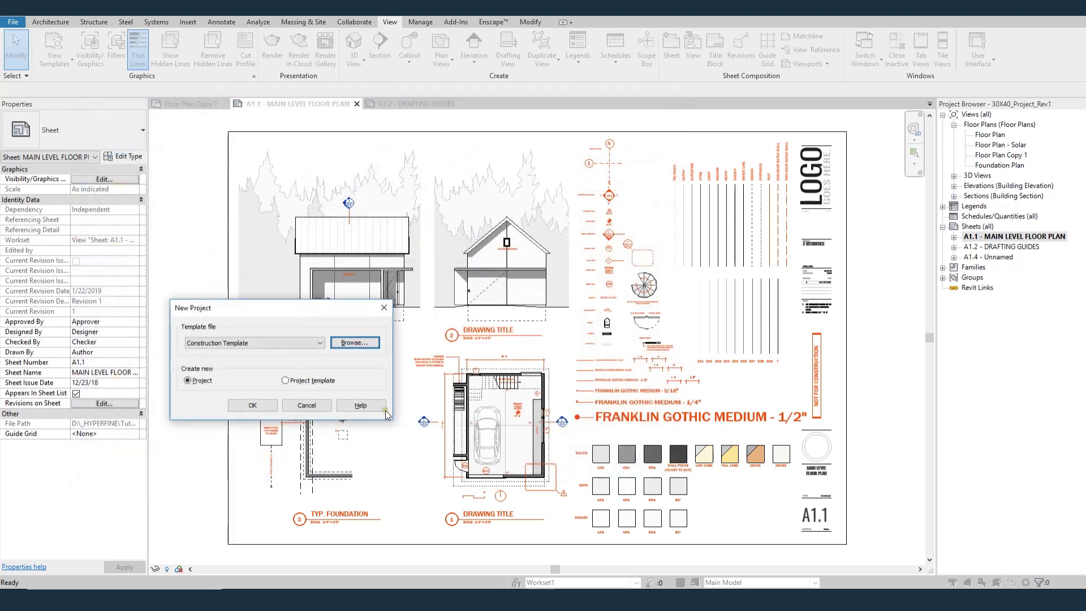
pyautogui.click(305, 405)
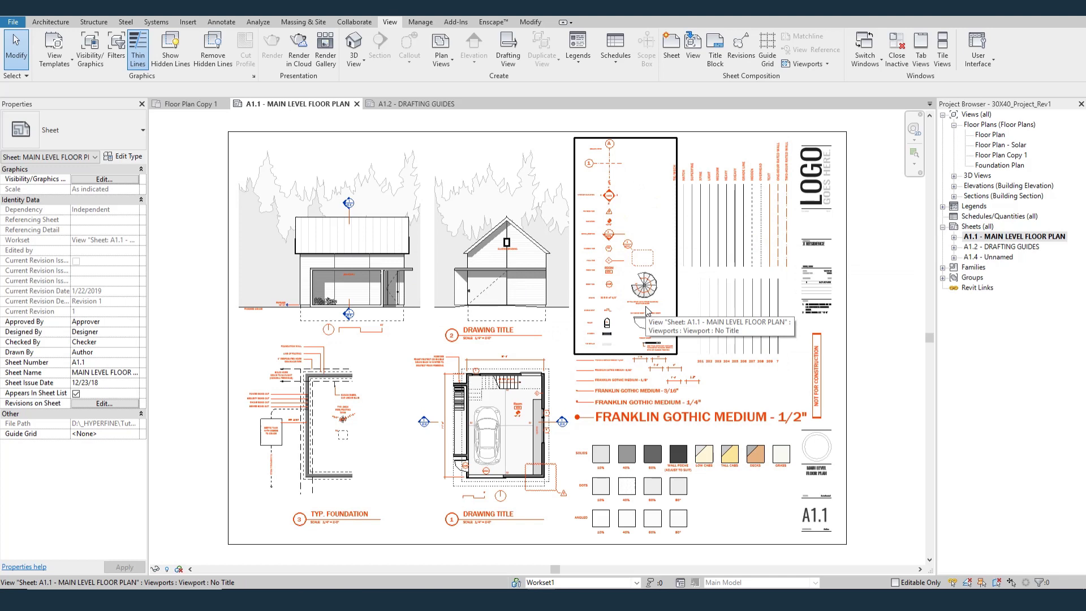
# - Close all views except sheet A1.1 and open the Floor Plan Copy 1 view
pyautogui.click(896, 55)
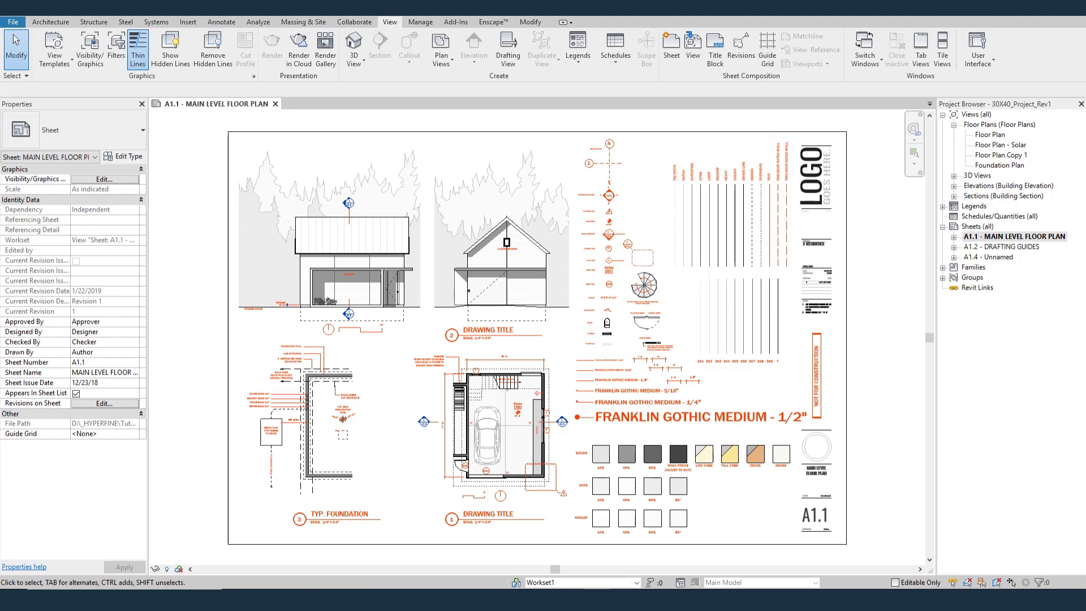
pyautogui.doubleClick(999, 155)
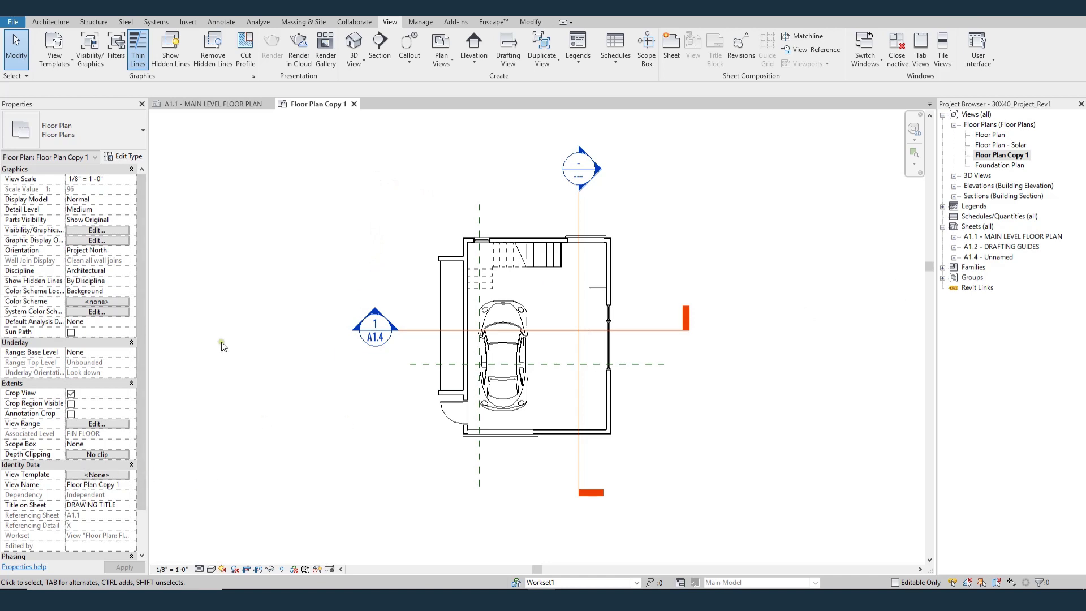
# - Assign the 30X40 - Schematic Plan view template to Floor Plan Copy 1 and zoom to check it
pyautogui.click(97, 475)
pyautogui.click(187, 235)
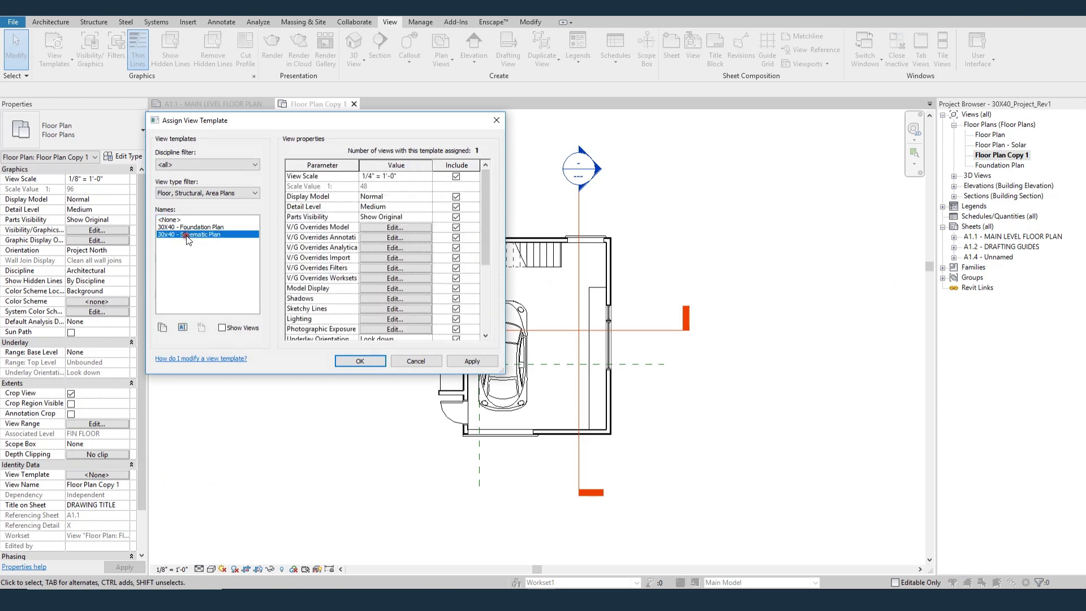
pyautogui.click(352, 362)
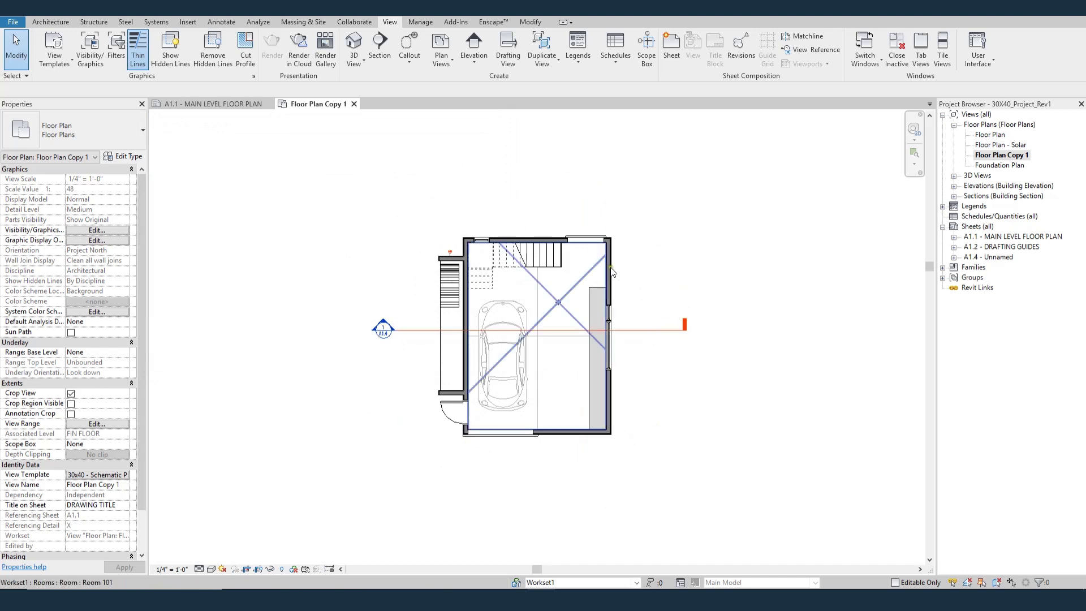
pyautogui.scroll(3, 529, 271)
pyautogui.scroll(2, 683, 308)
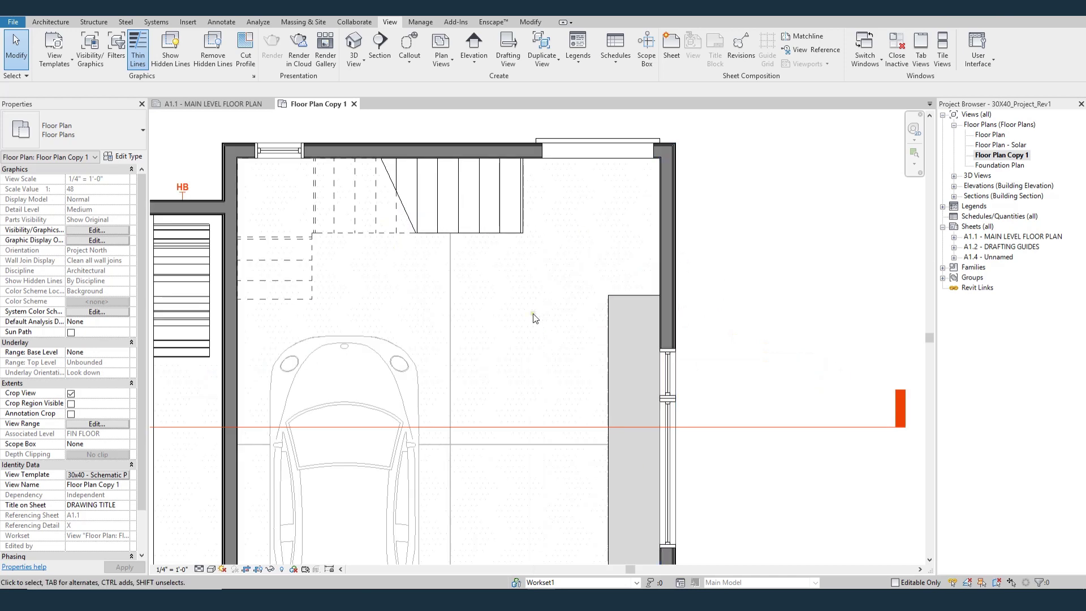
pyautogui.scroll(-4, 535, 319)
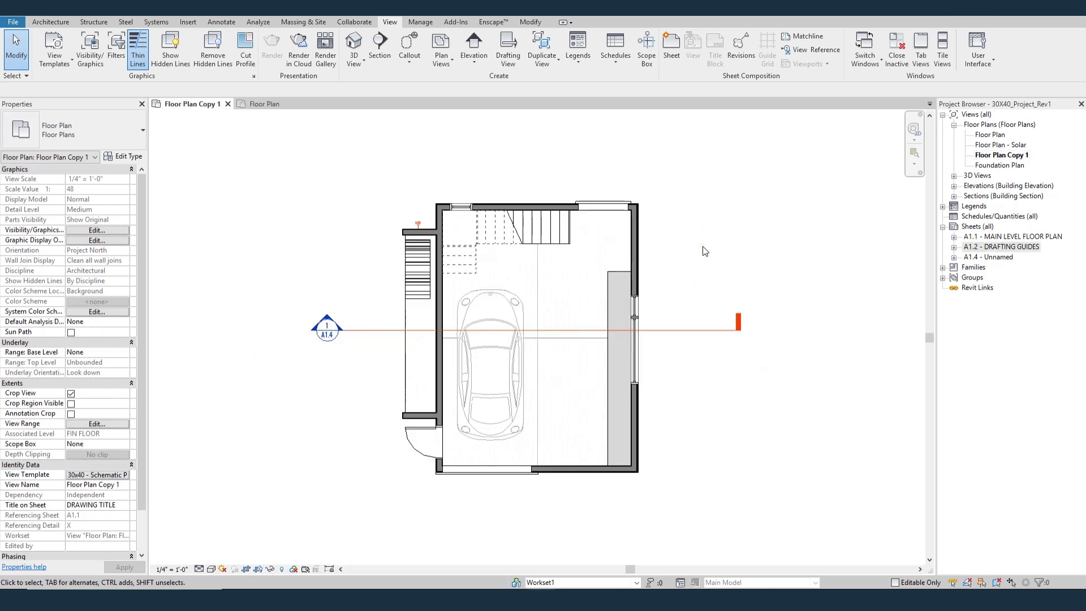
# - Tile the open views with WT and zoom all with ZA to compare against the original Floor Plan
pyautogui.press('w')
pyautogui.press('t')
pyautogui.press('z')
pyautogui.press('a')
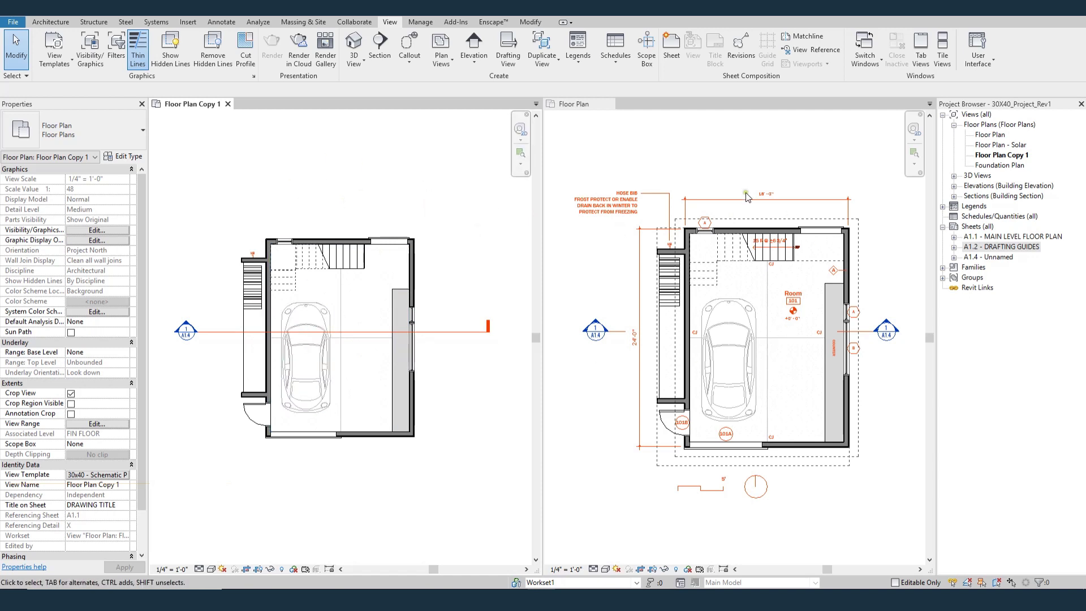
pyautogui.click(853, 502)
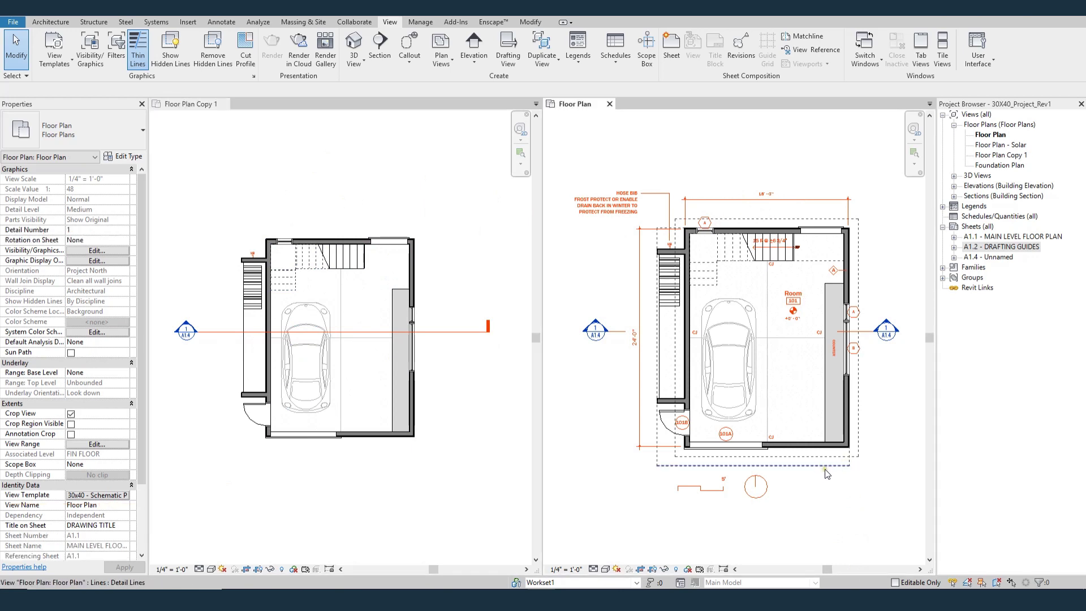
pyautogui.press('Tab')
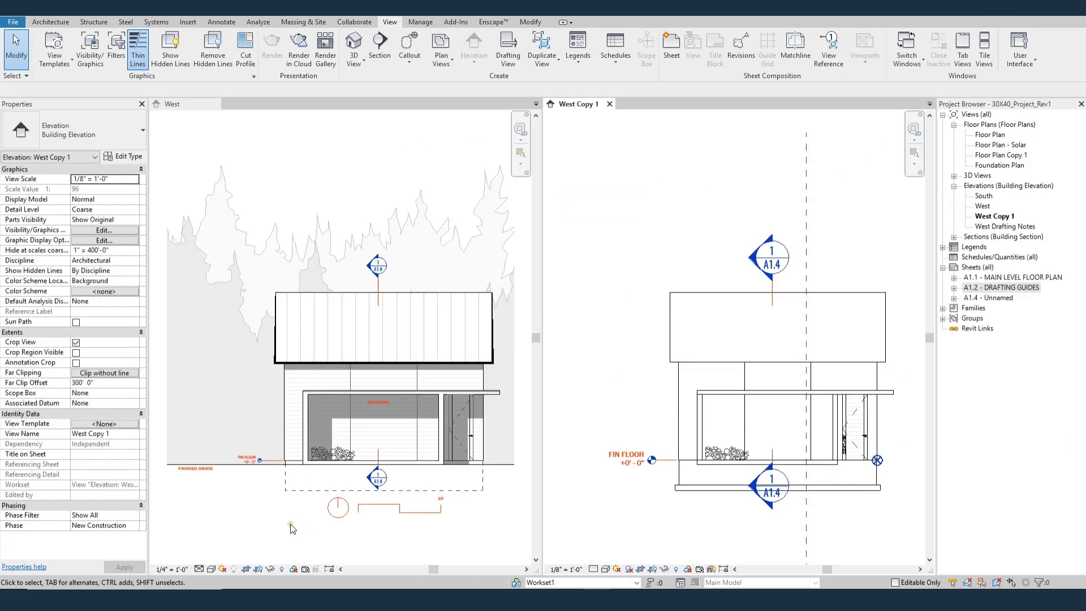
# - Apply the 30X40 - Schematic Elevation template to West Copy 1, then open sheet A1.2 - DRAFTING GUIDES
pyautogui.click(656, 200)
pyautogui.click(89, 423)
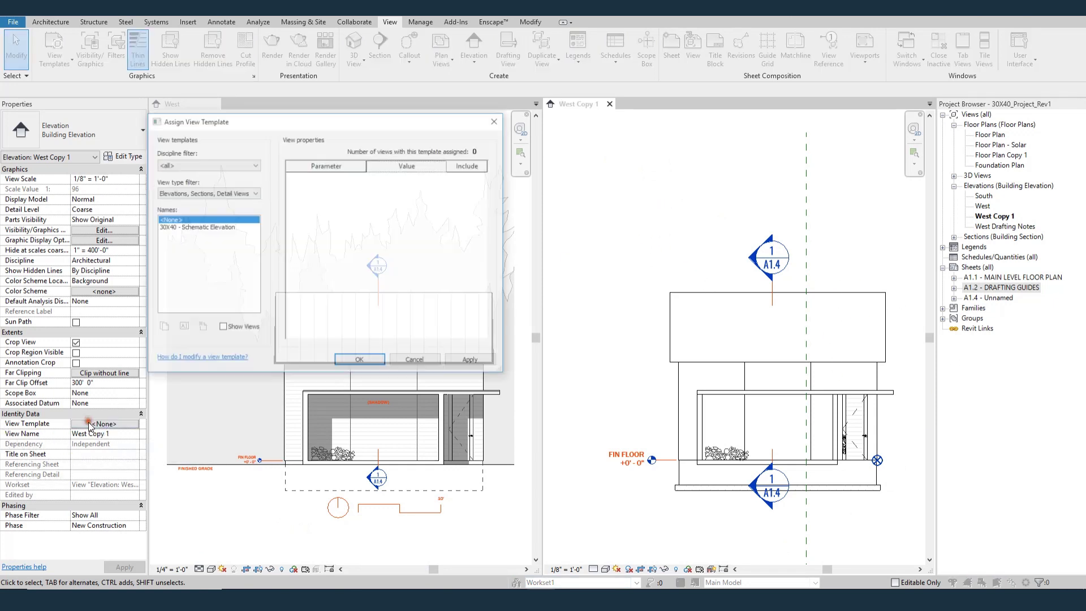
pyautogui.click(177, 227)
pyautogui.click(360, 360)
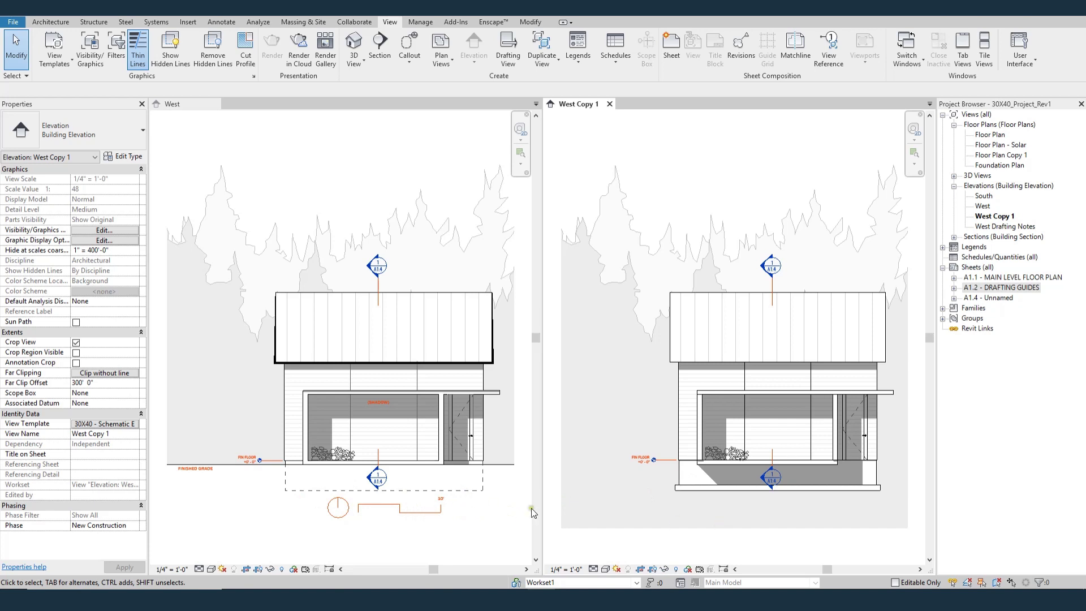
pyautogui.doubleClick(1001, 287)
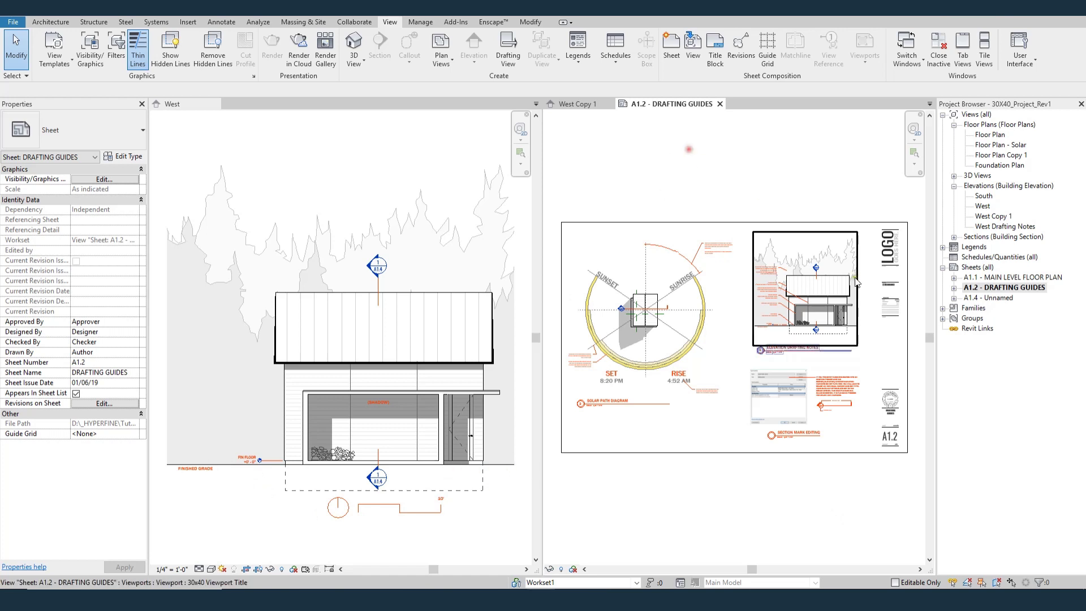
# - Zoom around sheet A1.2 to inspect the drafting notes and solar path diagram
pyautogui.scroll(3, 874, 274)
pyautogui.scroll(2, 874, 275)
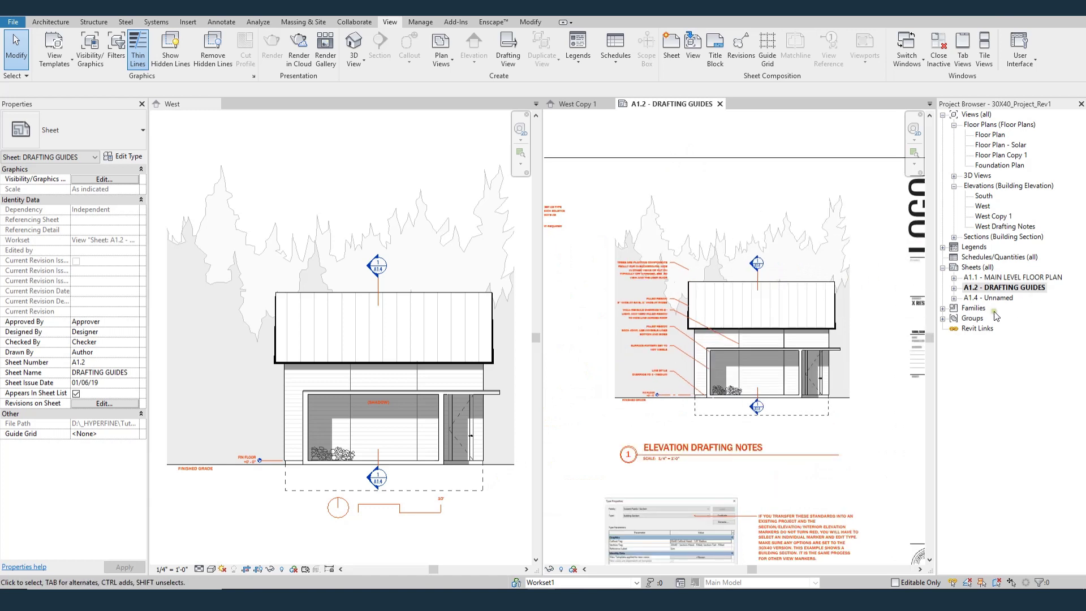
pyautogui.scroll(2, 626, 283)
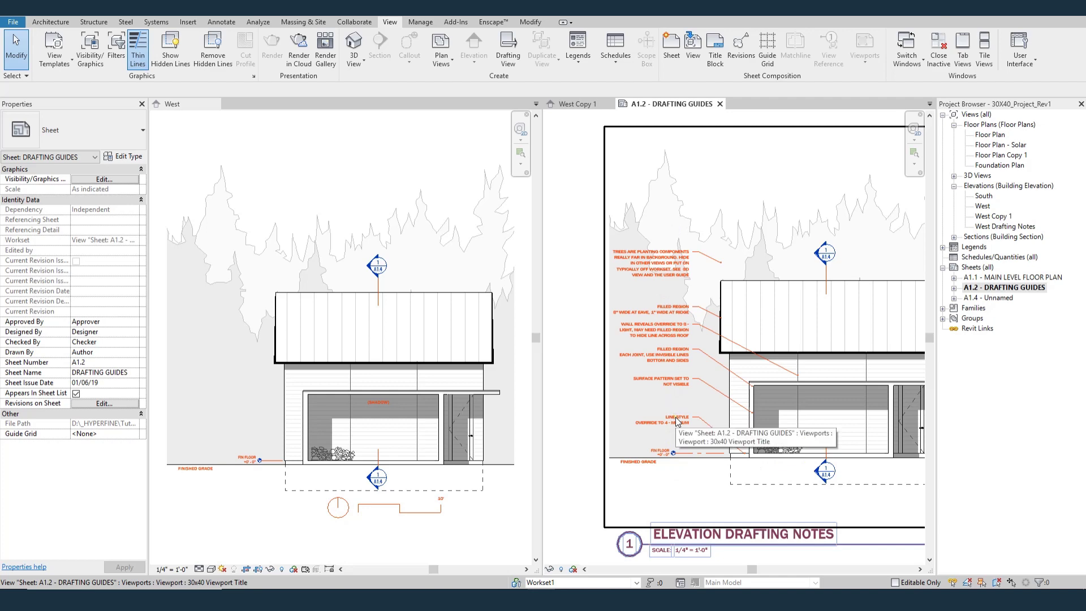
pyautogui.scroll(-2, 640, 304)
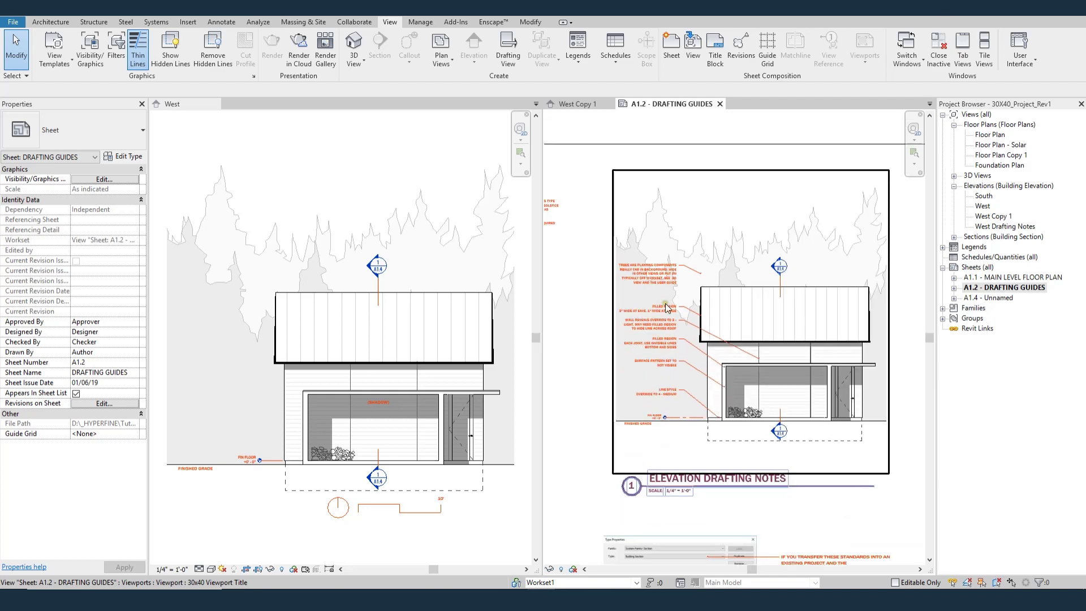
pyautogui.scroll(-4, 705, 297)
pyautogui.scroll(5, 683, 258)
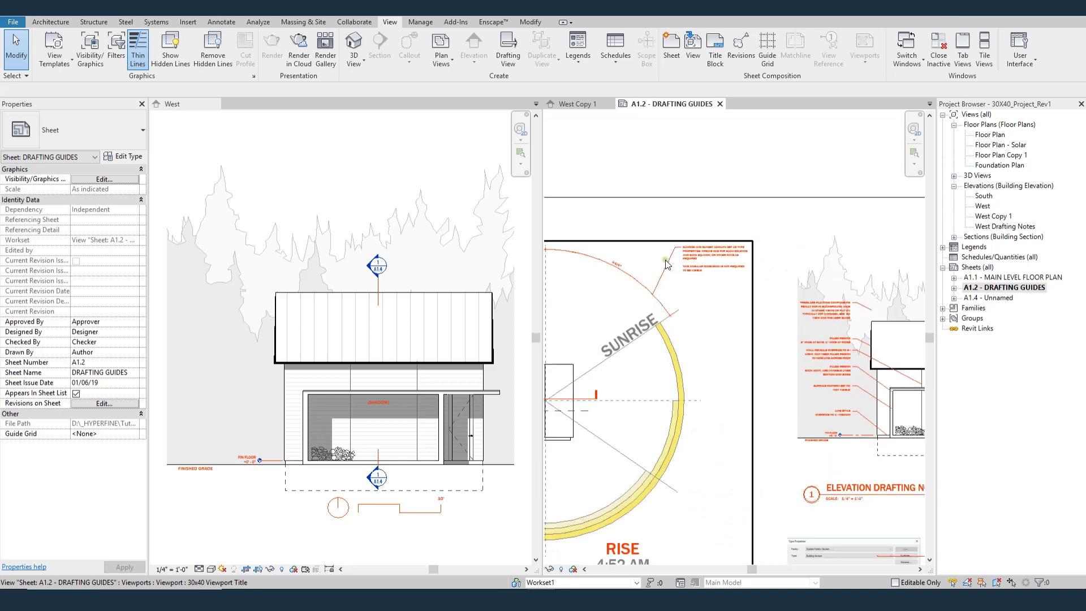
pyautogui.scroll(3, 684, 257)
pyautogui.scroll(-4, 697, 258)
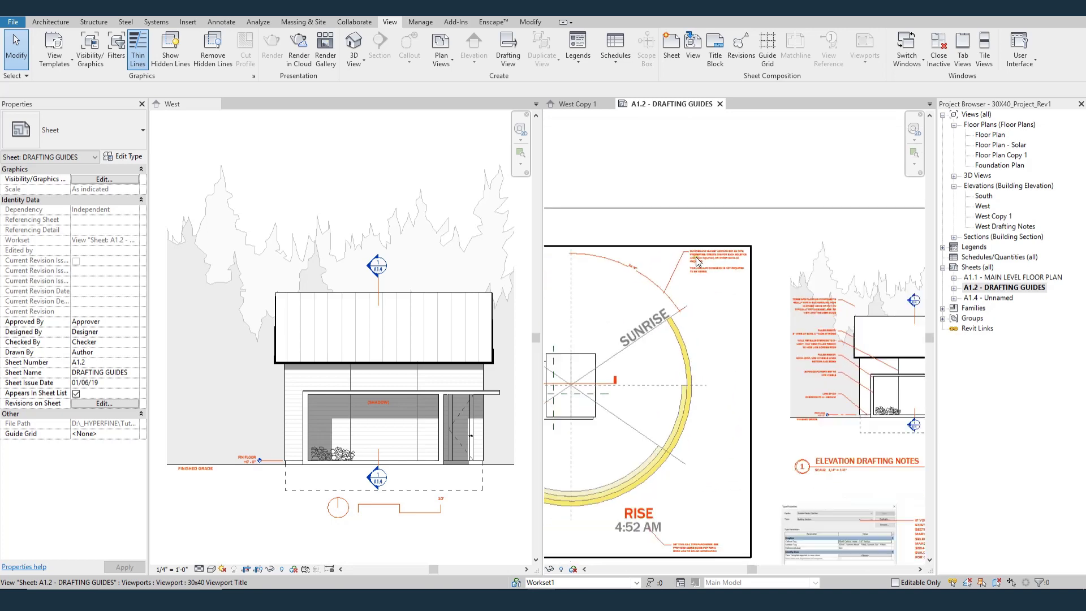
pyautogui.scroll(-1, 697, 260)
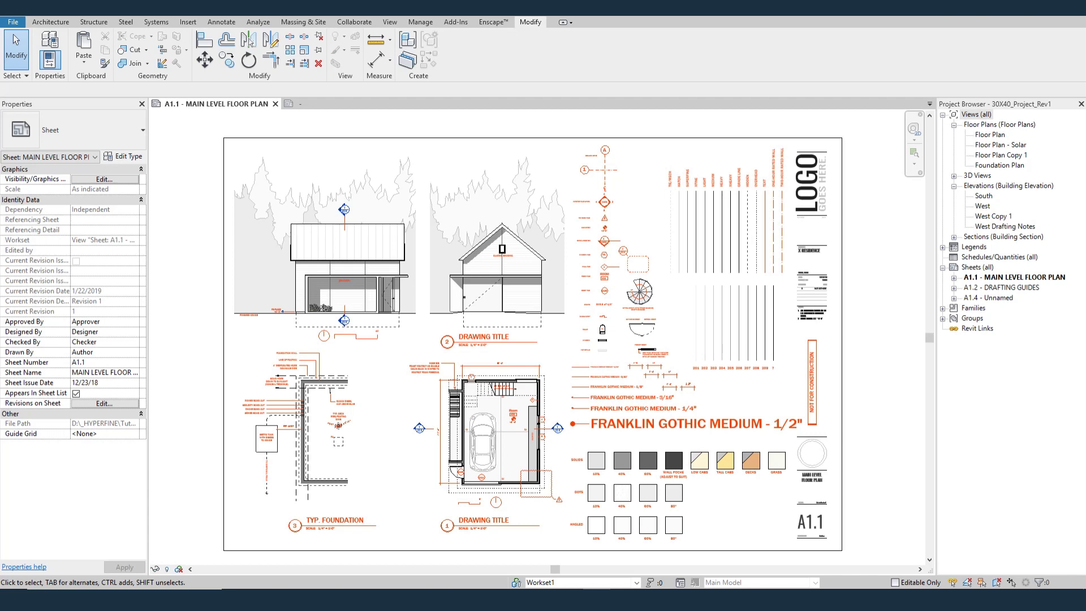
# - Switch to the Manage ribbon and zoom in on the tag symbols on sheet A1.1
pyautogui.click(420, 21)
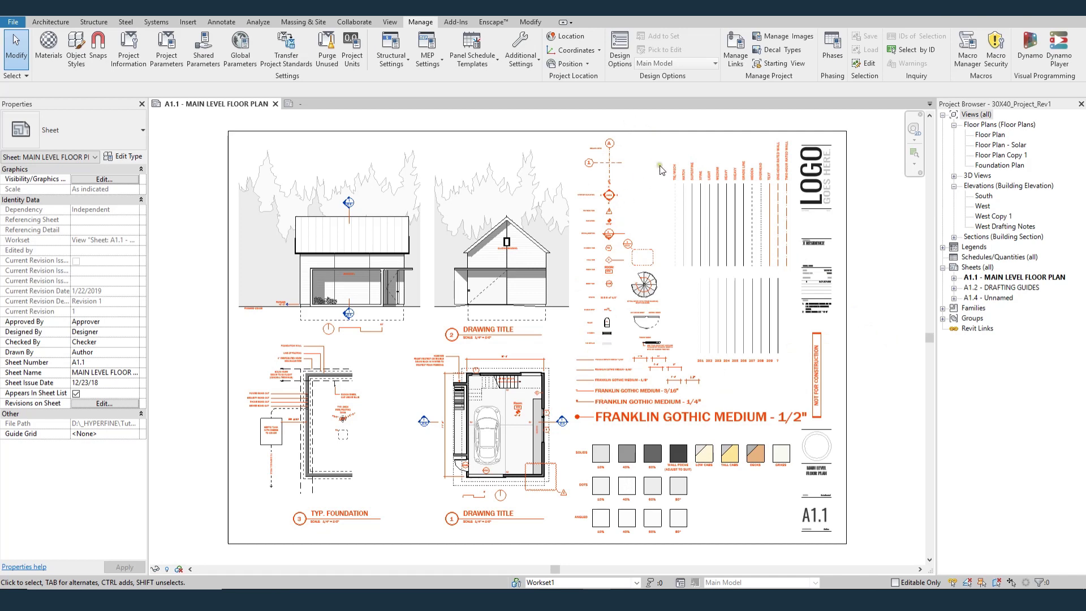
pyautogui.scroll(4, 662, 170)
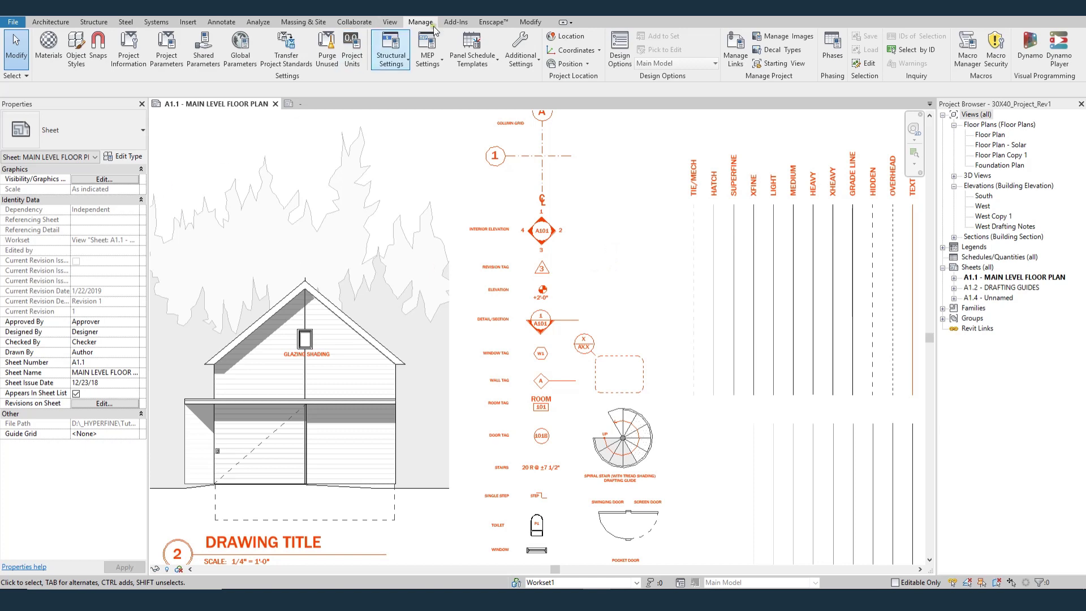
pyautogui.click(77, 45)
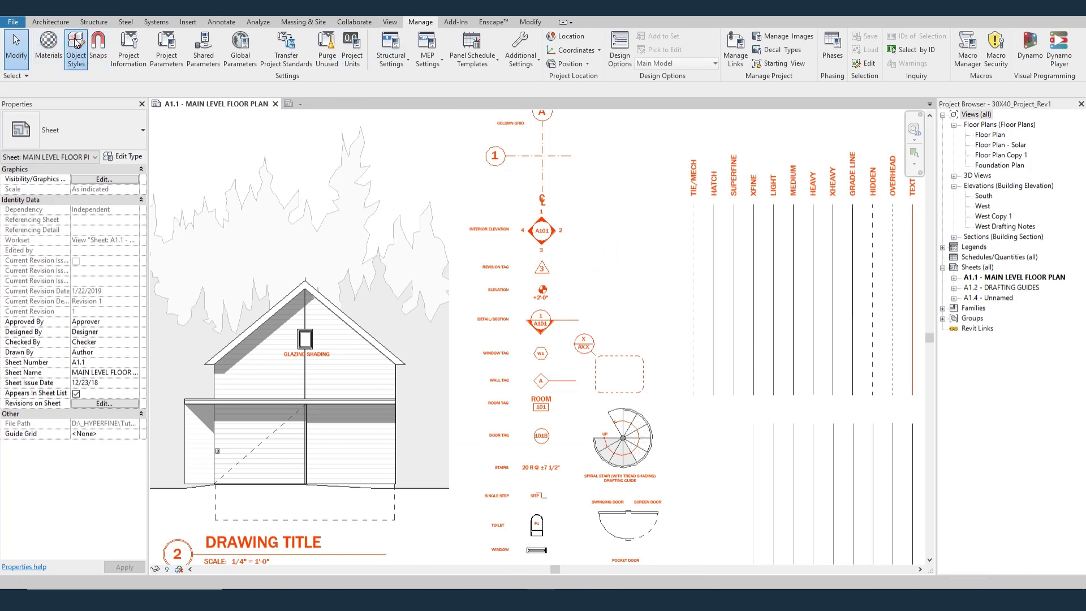
pyautogui.moveTo(288, 86); pyautogui.dragTo(398, 124)
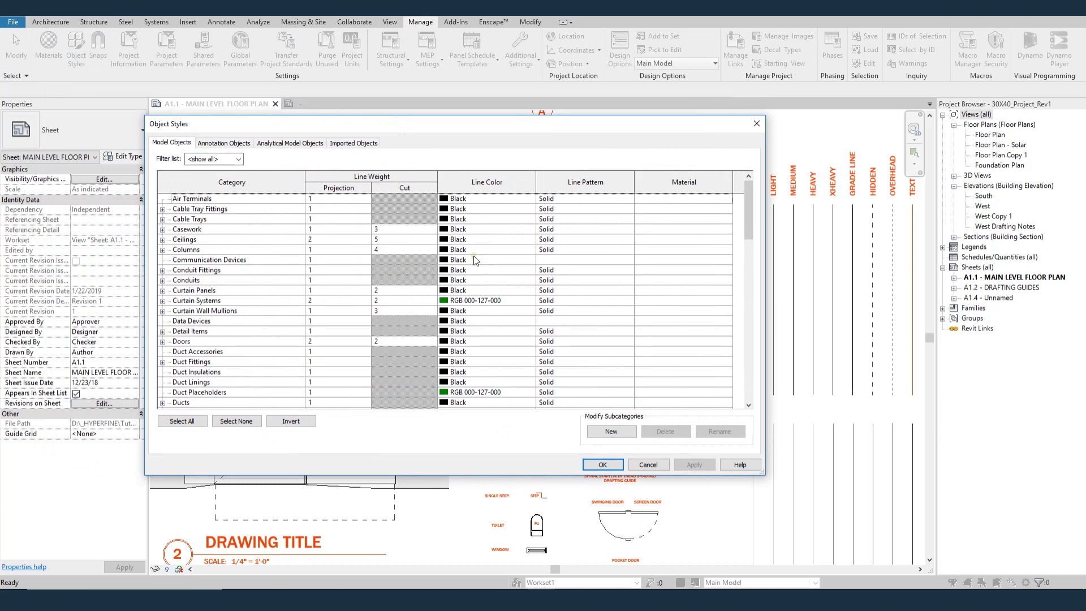
pyautogui.scroll(-6, 333, 303)
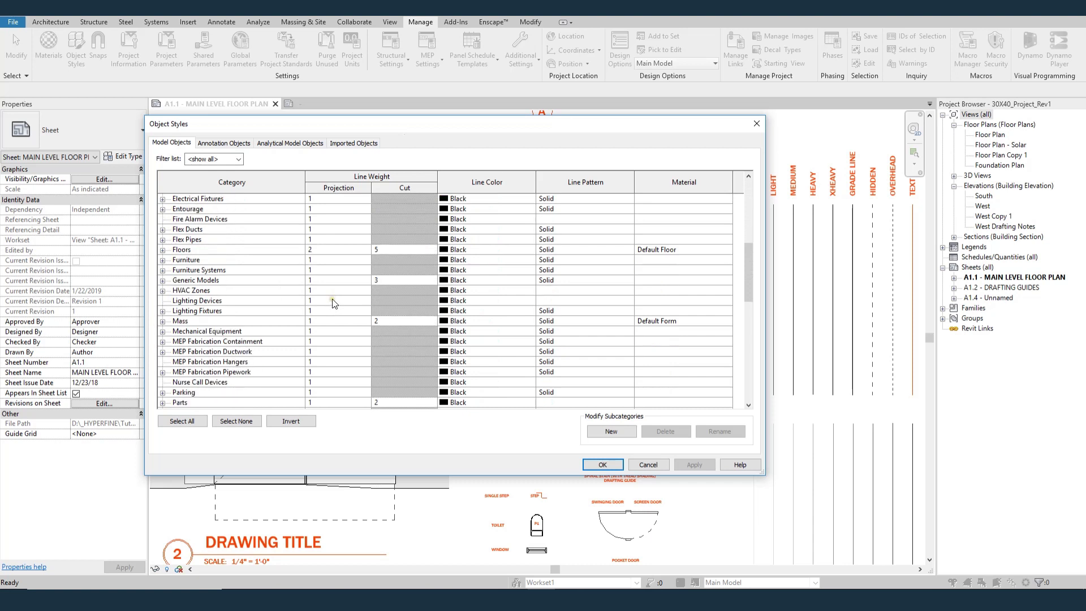
pyautogui.scroll(-4, 333, 303)
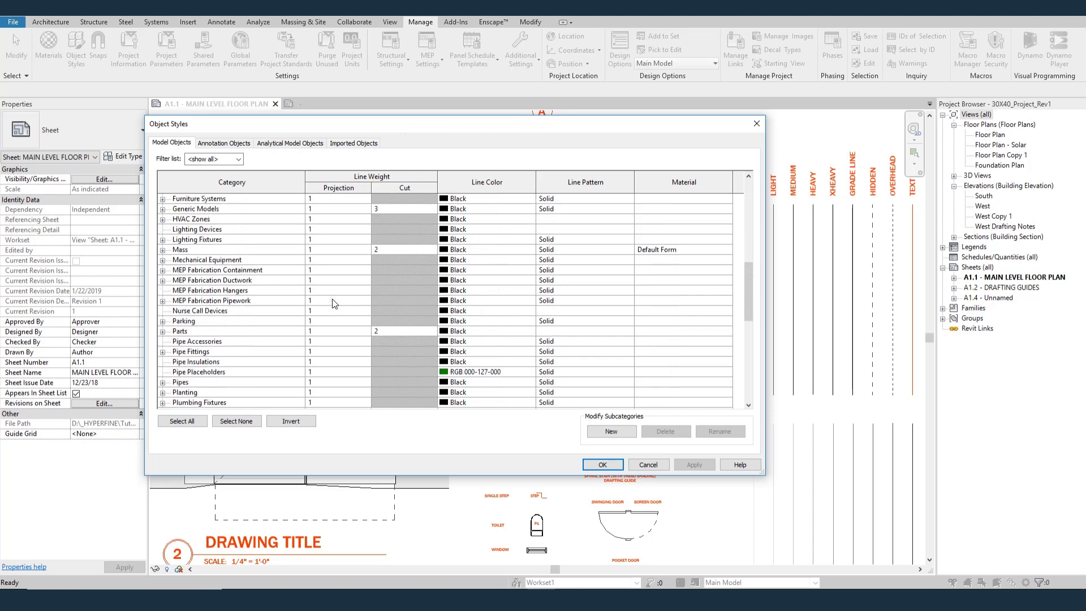
pyautogui.scroll(-8, 334, 302)
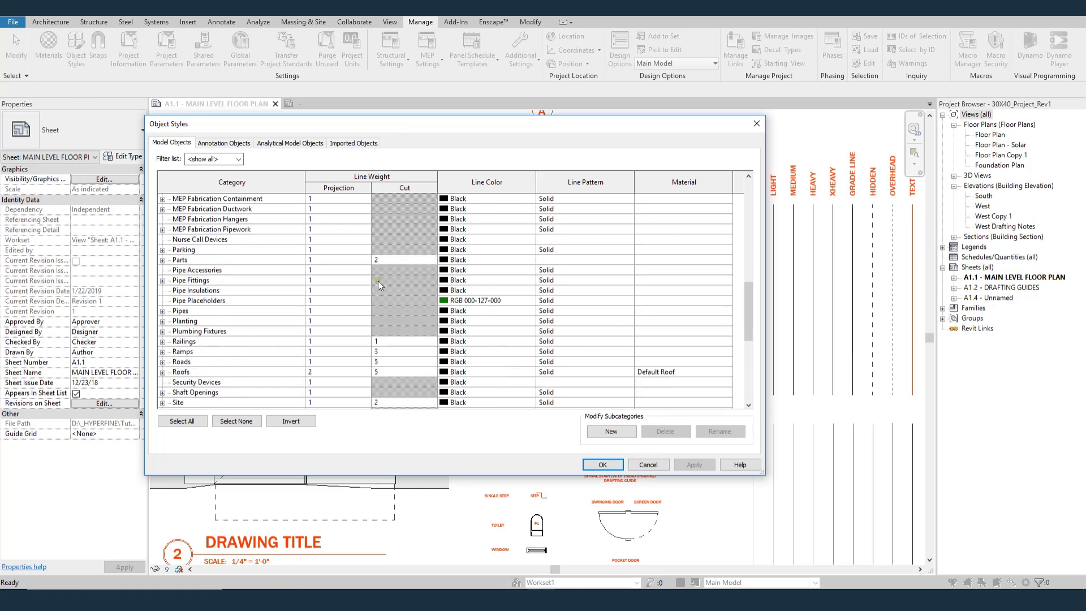
pyautogui.scroll(-3, 372, 282)
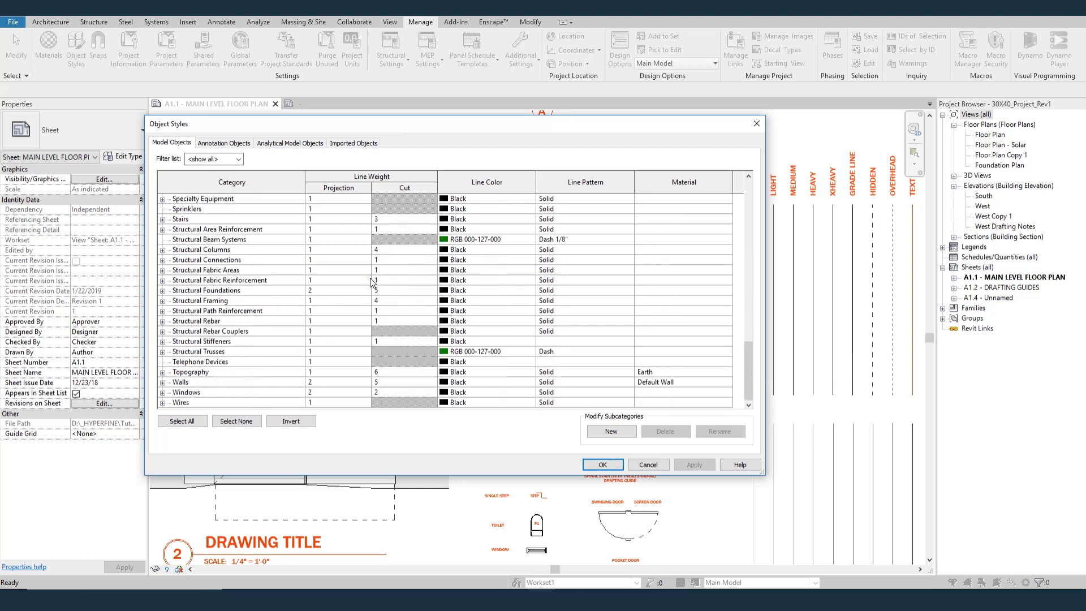
pyautogui.scroll(5, 322, 262)
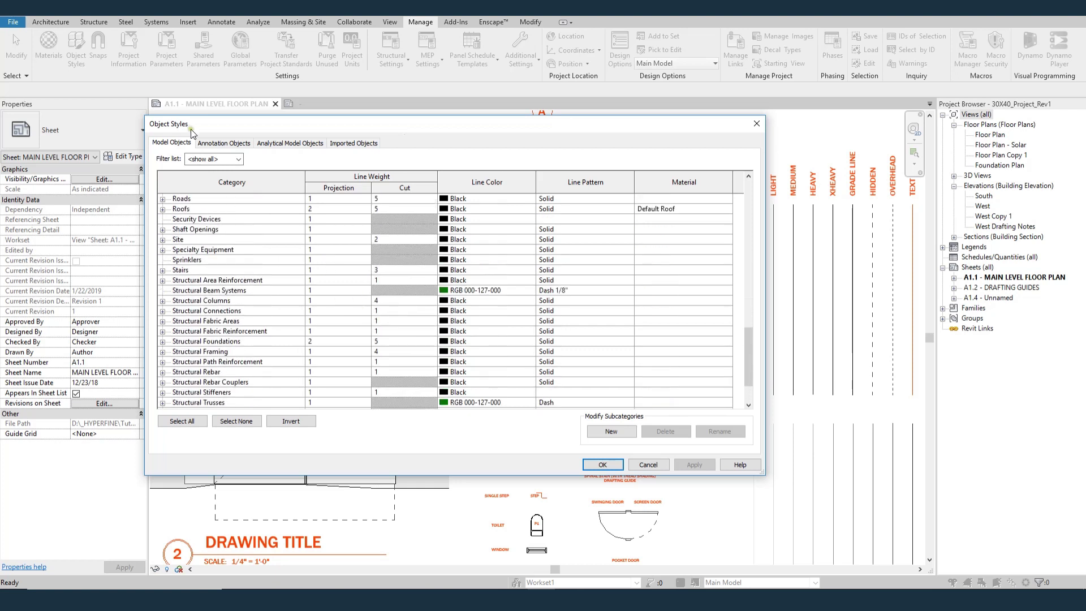
pyautogui.click(224, 143)
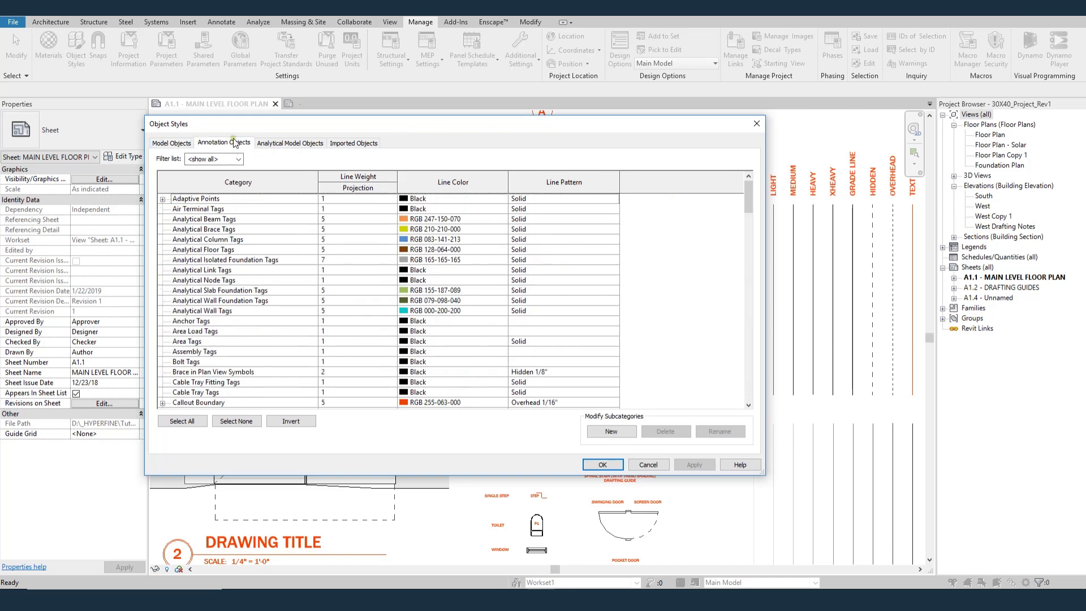
pyautogui.scroll(-5, 332, 306)
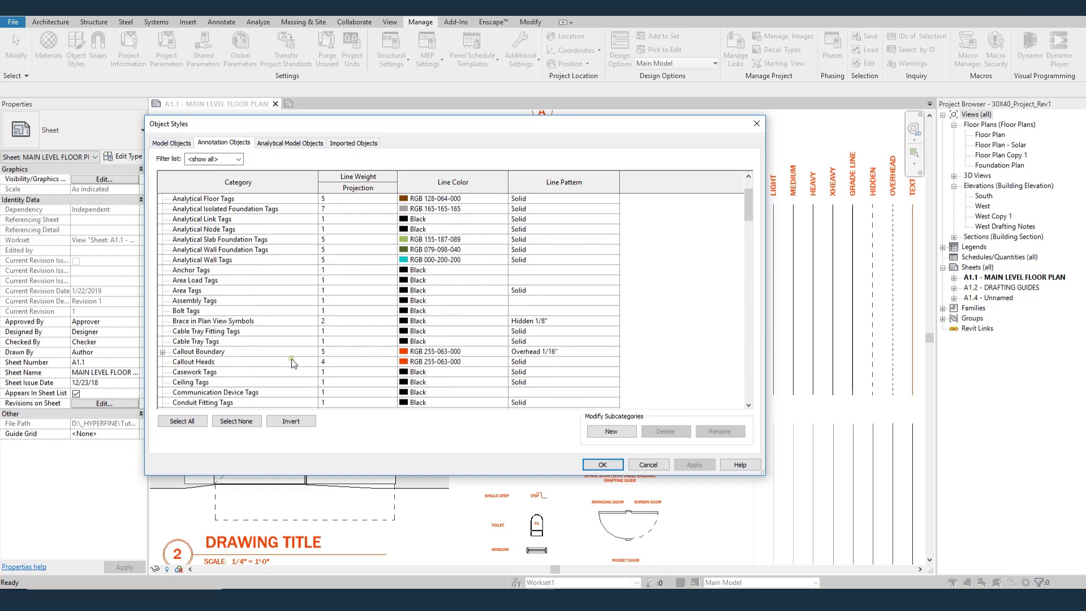
pyautogui.scroll(-5, 294, 359)
pyautogui.scroll(-5, 294, 359)
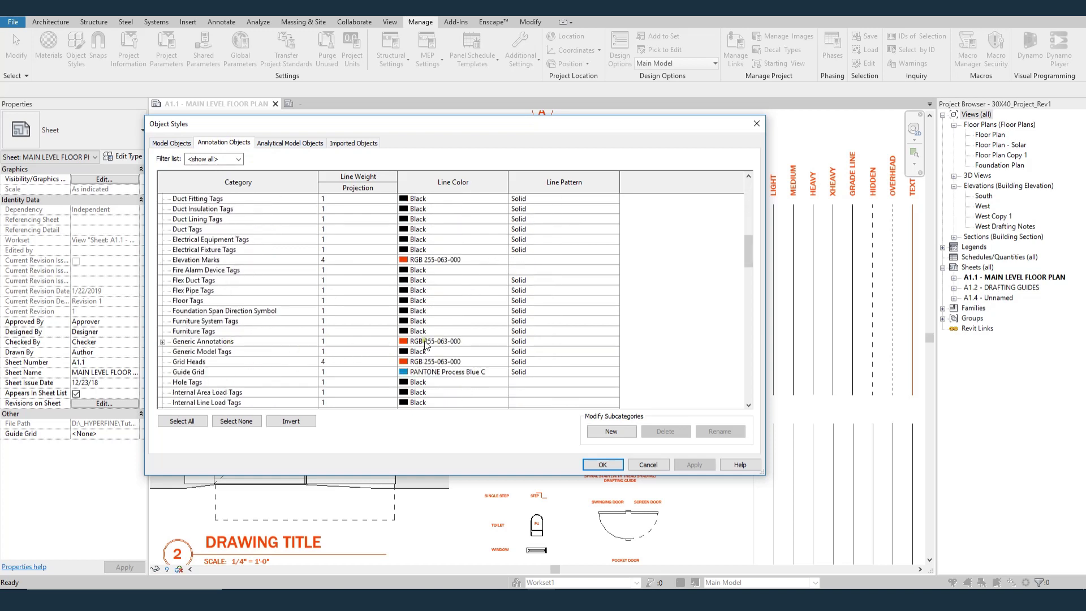
pyautogui.scroll(-2, 430, 339)
pyautogui.scroll(-2, 397, 334)
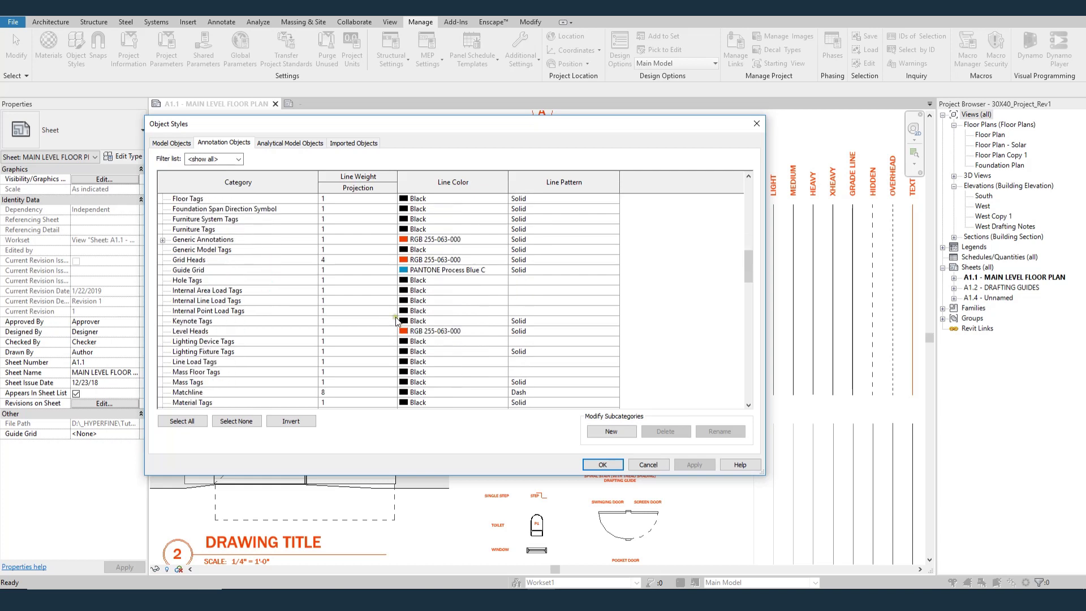
pyautogui.click(648, 465)
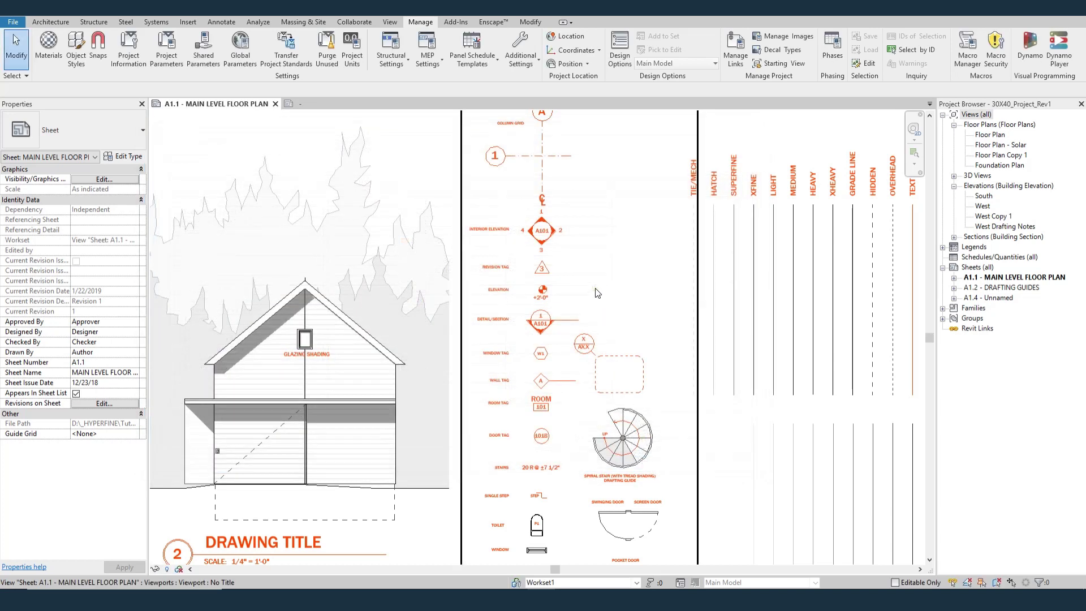
# - Activate the annotations legend, select the section head, and open its family for editing
pyautogui.doubleClick(597, 292)
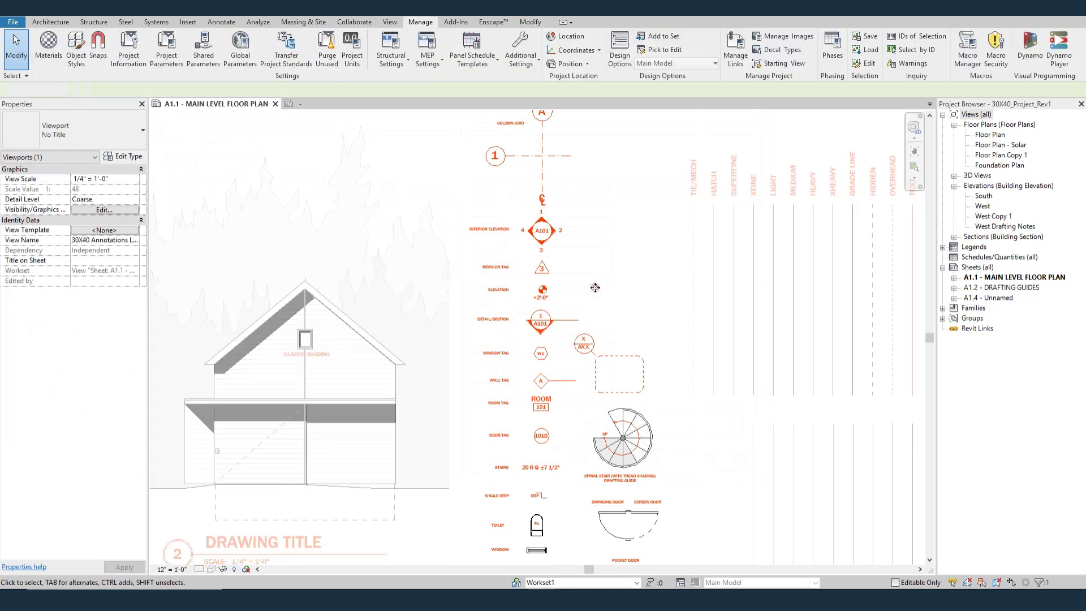
pyautogui.click(537, 334)
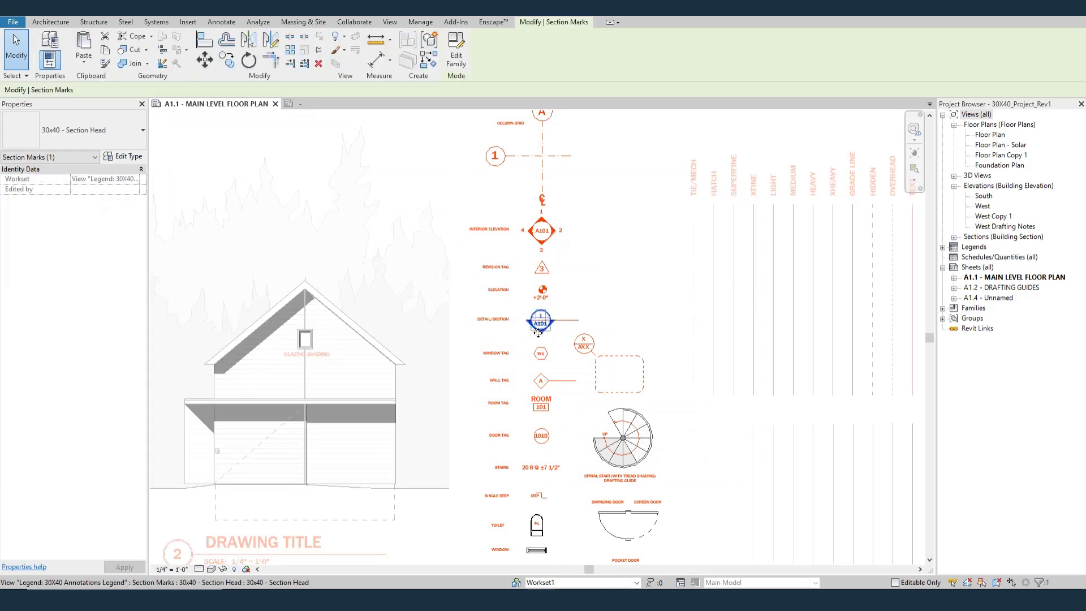
pyautogui.click(453, 51)
pyautogui.scroll(-2, 529, 452)
pyautogui.scroll(3, 311, 429)
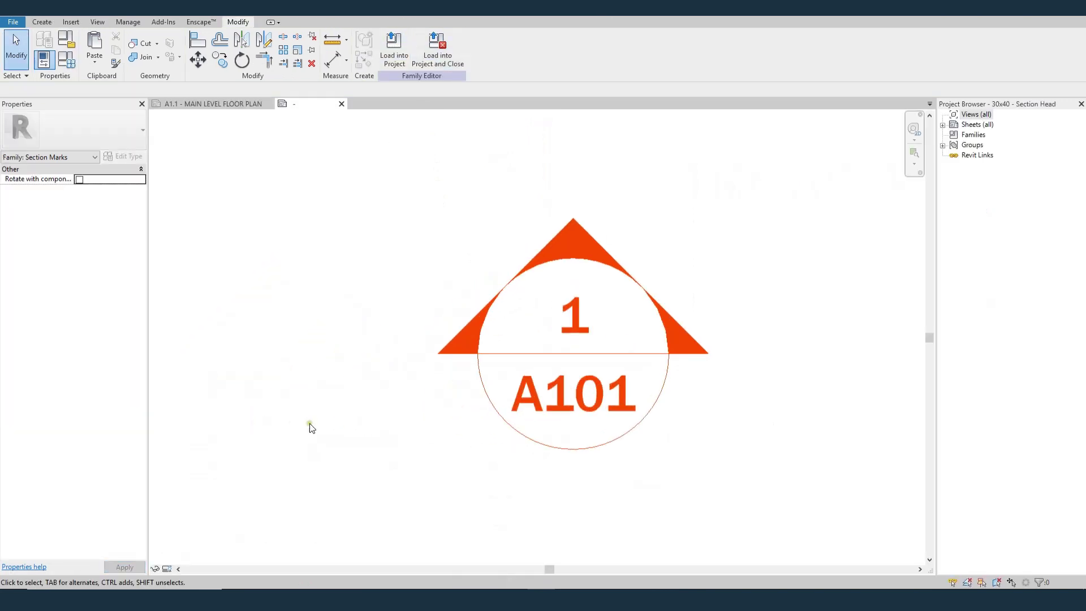
# - Inspect the orange filled region's type properties without changes, then return to sheet A1.1
pyautogui.click(557, 264)
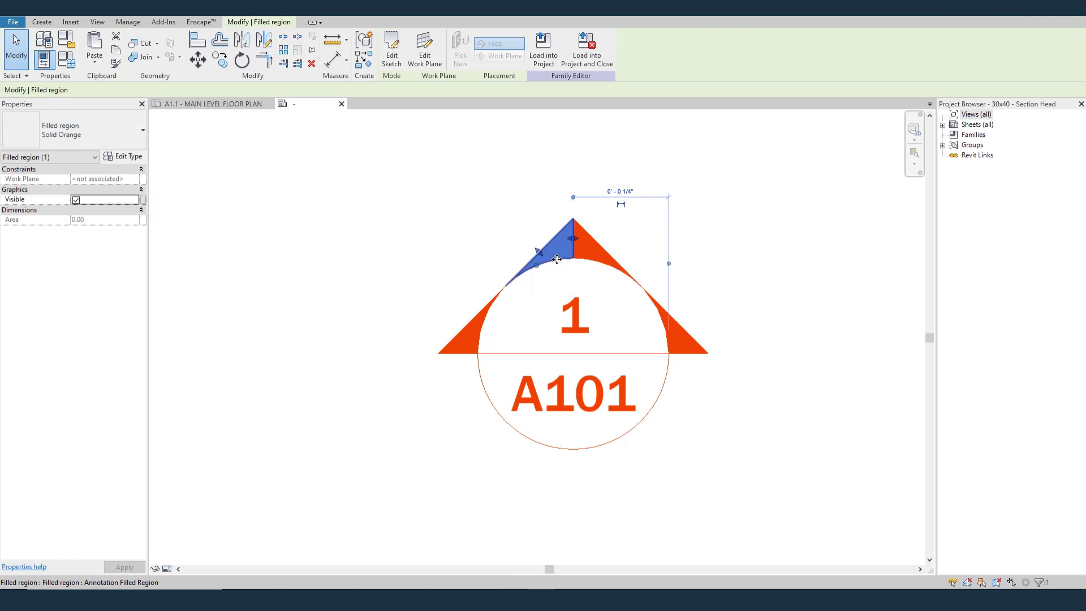
pyautogui.click(128, 156)
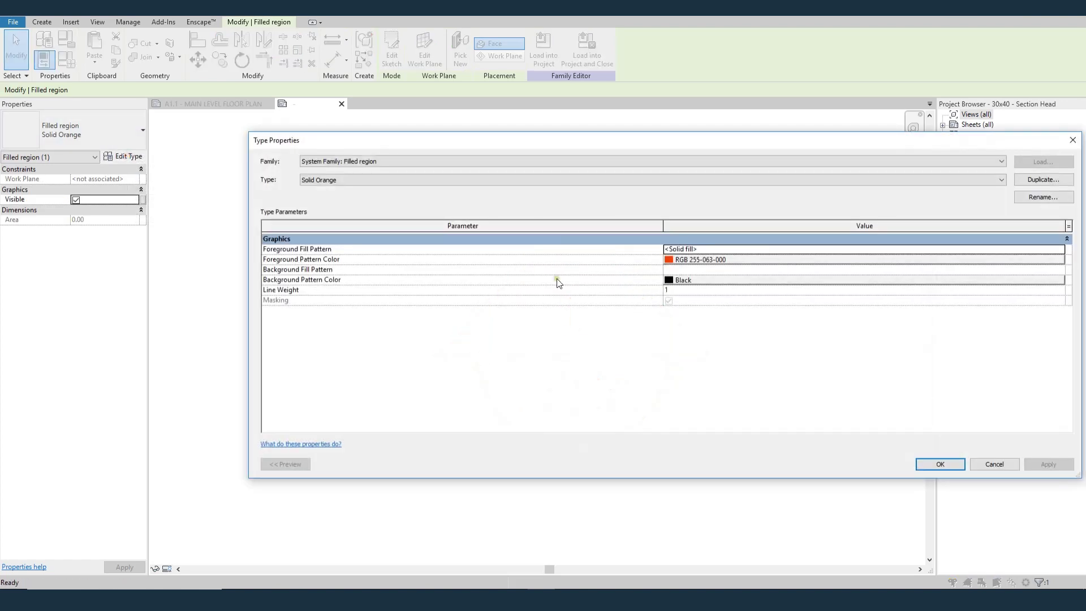
pyautogui.click(995, 464)
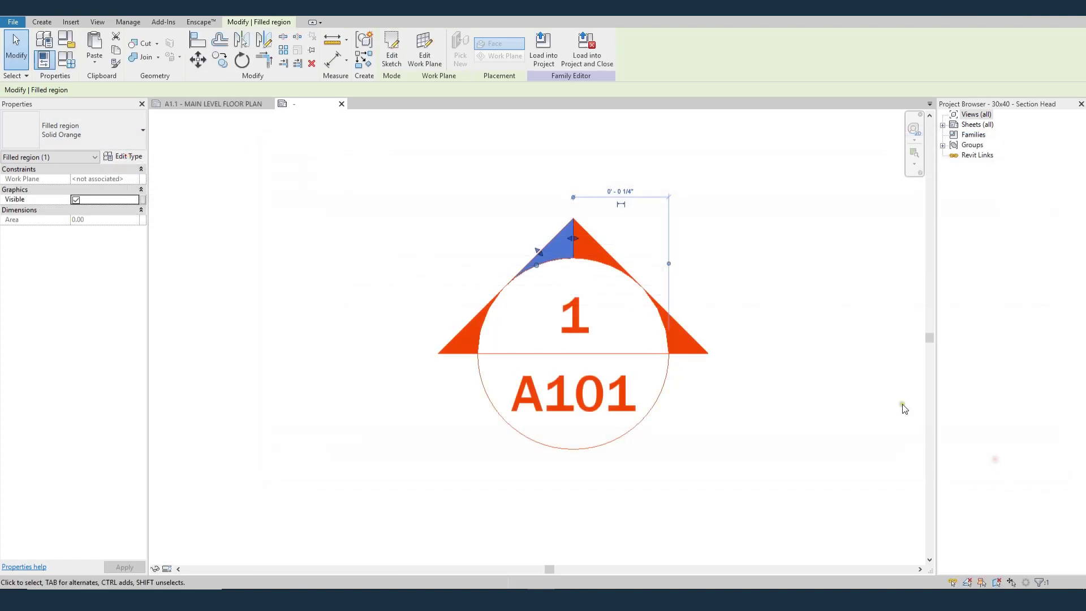
pyautogui.click(794, 238)
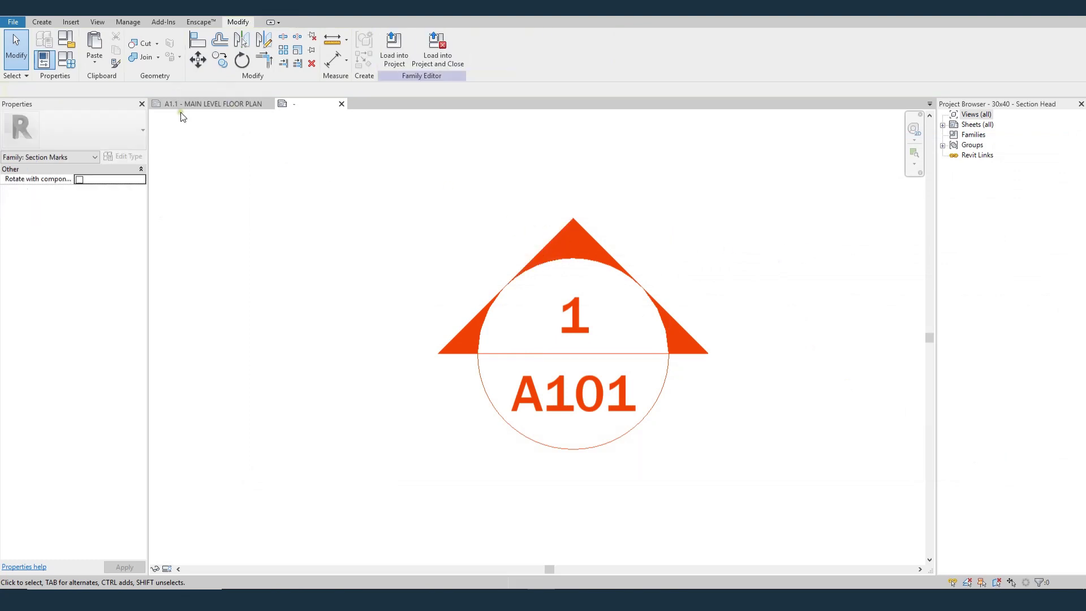
pyautogui.click(203, 104)
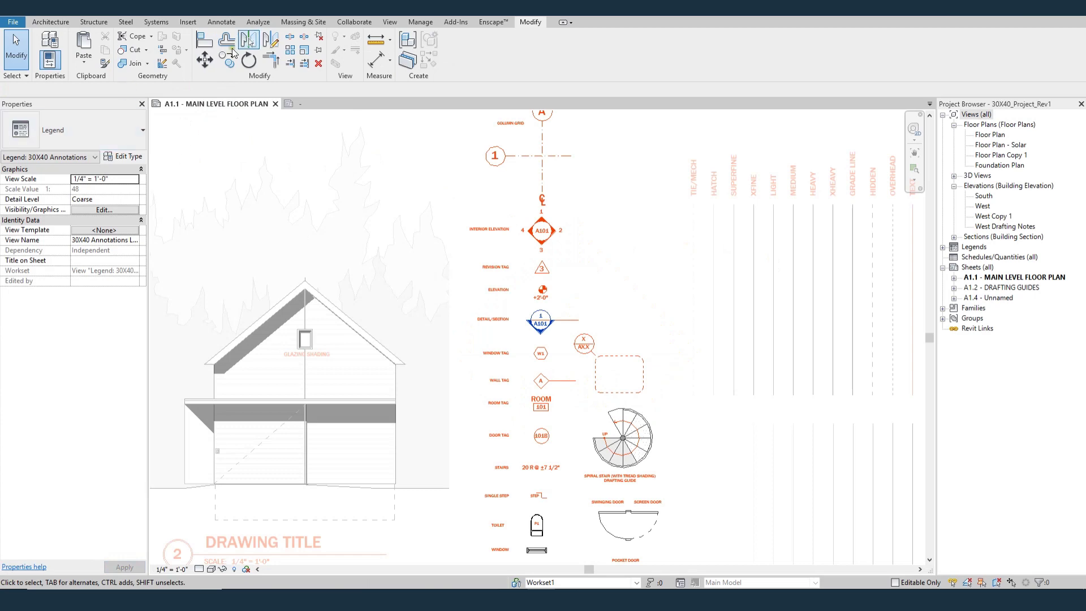
# - From Manage, define a green RGB 046-205-050 (Lum 118), add it to custom colours, and confirm
pyautogui.click(420, 22)
pyautogui.click(77, 52)
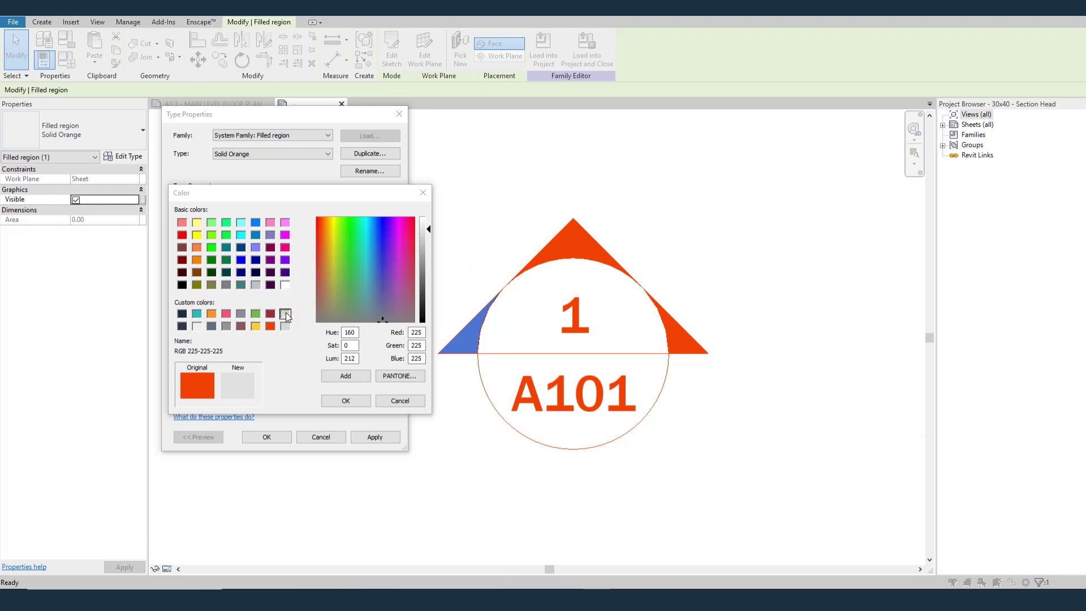
pyautogui.click(350, 256)
pyautogui.moveTo(416, 259); pyautogui.dragTo(422, 271)
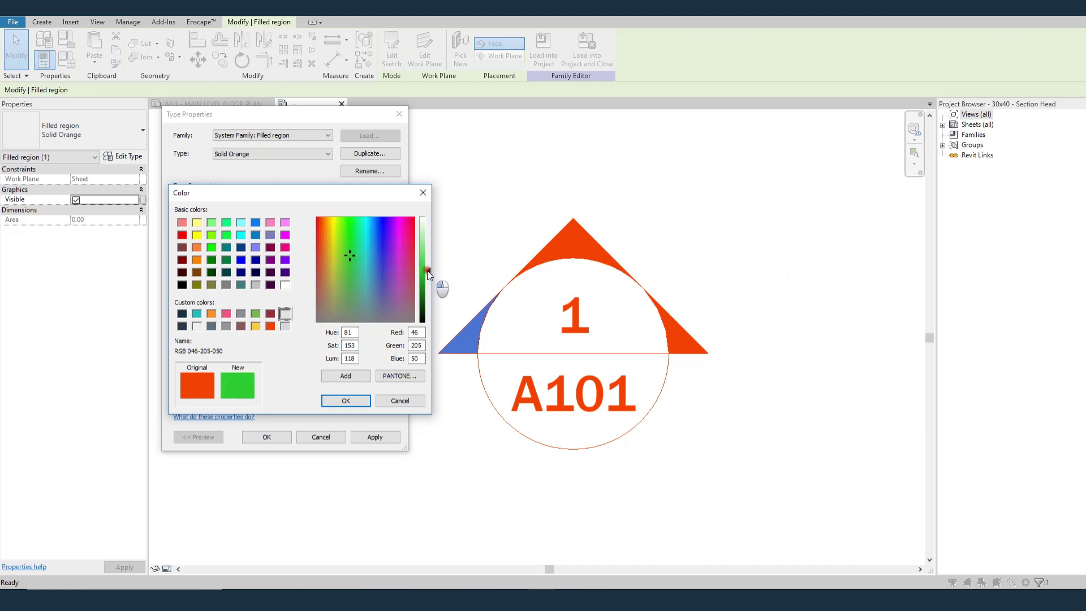
pyautogui.click(339, 376)
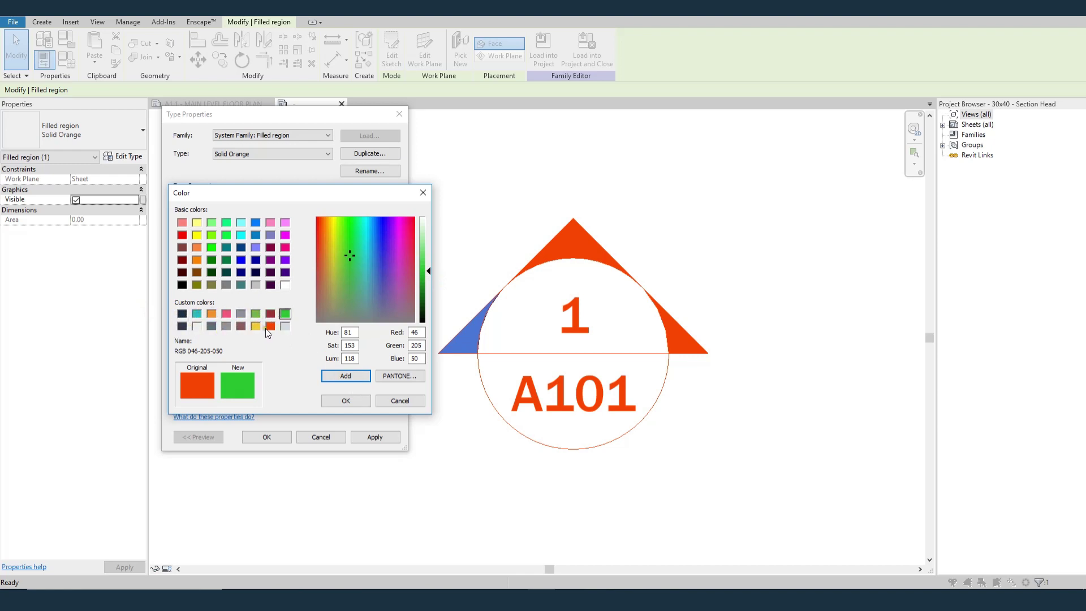
pyautogui.click(344, 401)
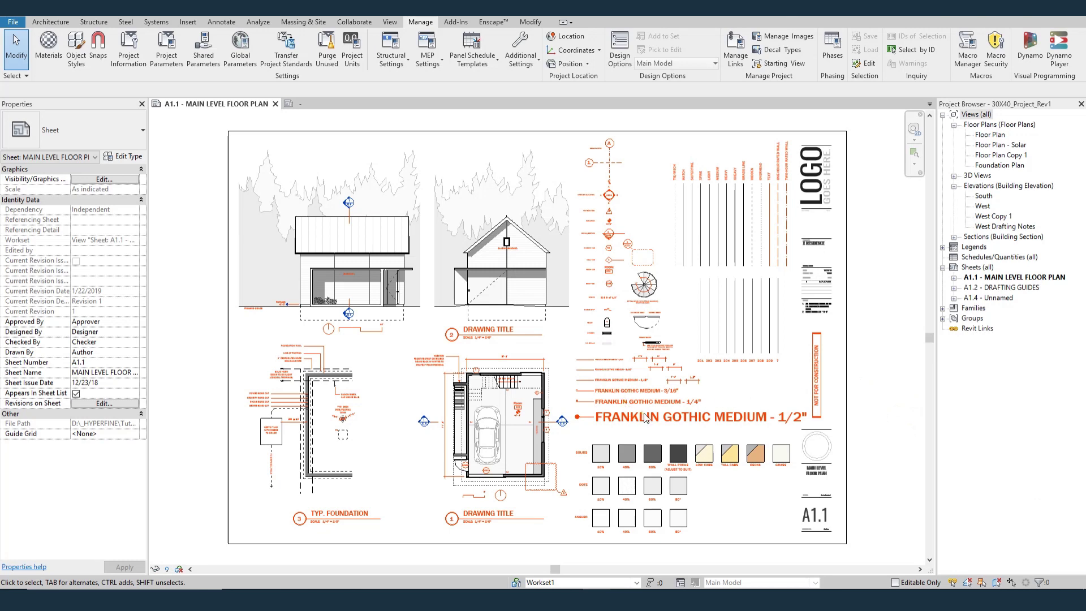
# - Zoom in and activate the text samples legend on sheet A1.1
pyautogui.scroll(4, 637, 407)
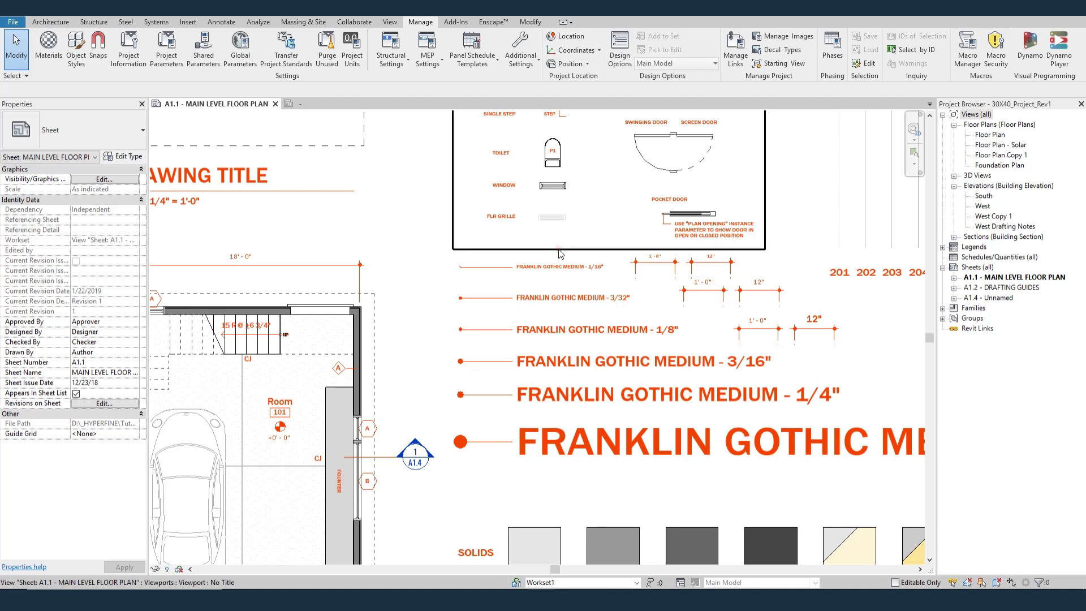
pyautogui.scroll(1, 542, 311)
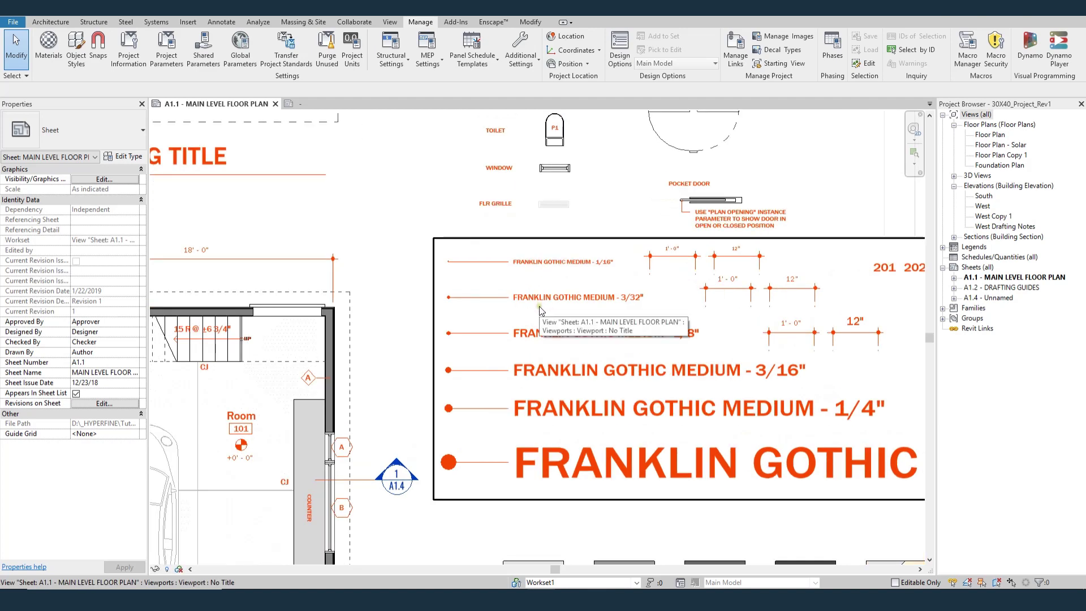
pyautogui.doubleClick(542, 310)
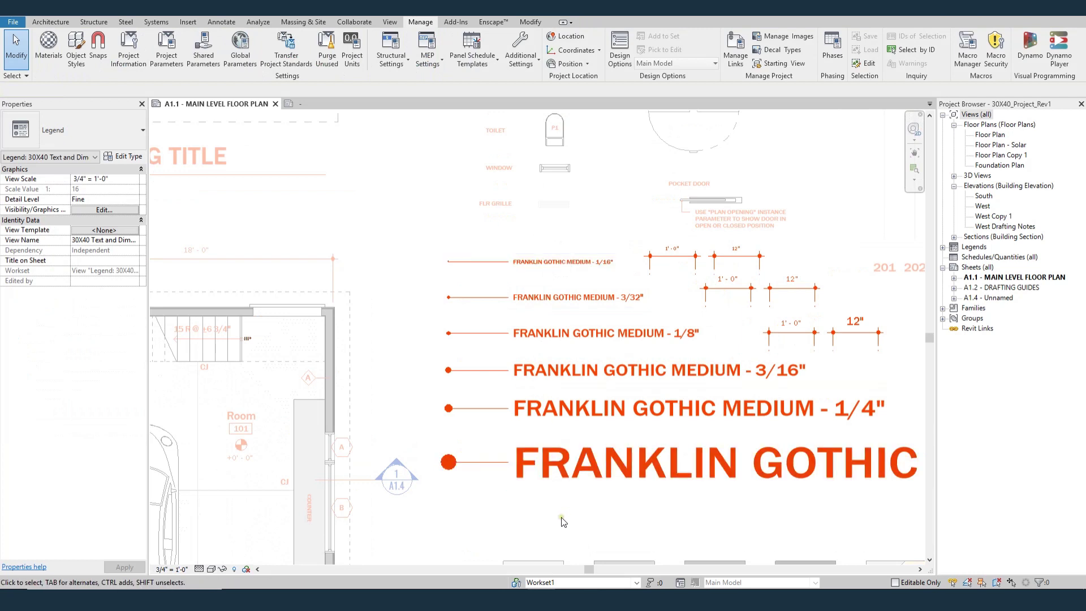
pyautogui.scroll(-1, 566, 516)
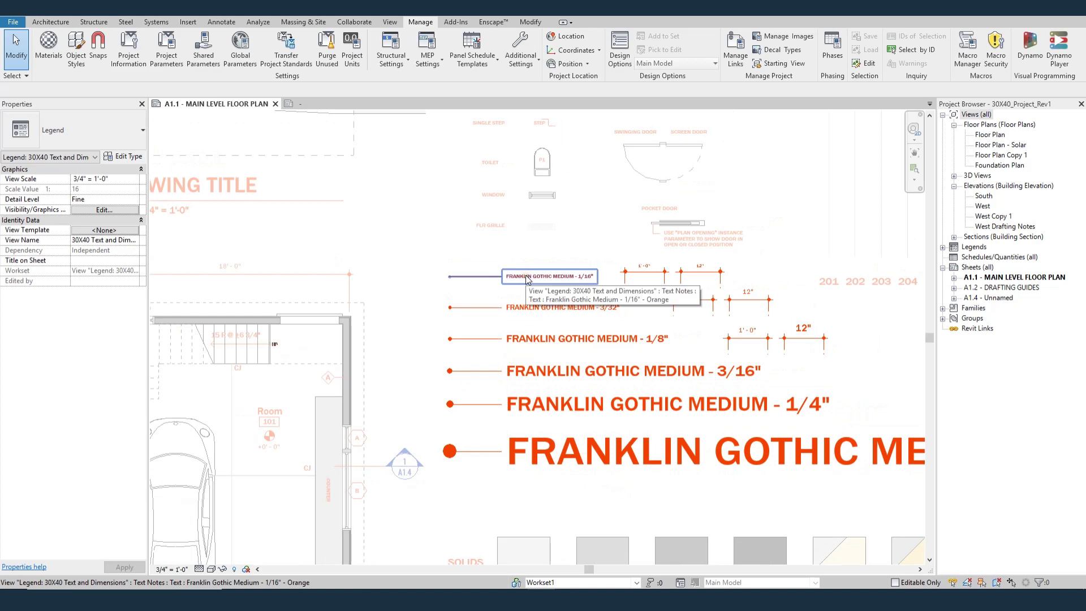
pyautogui.scroll(-1, 514, 299)
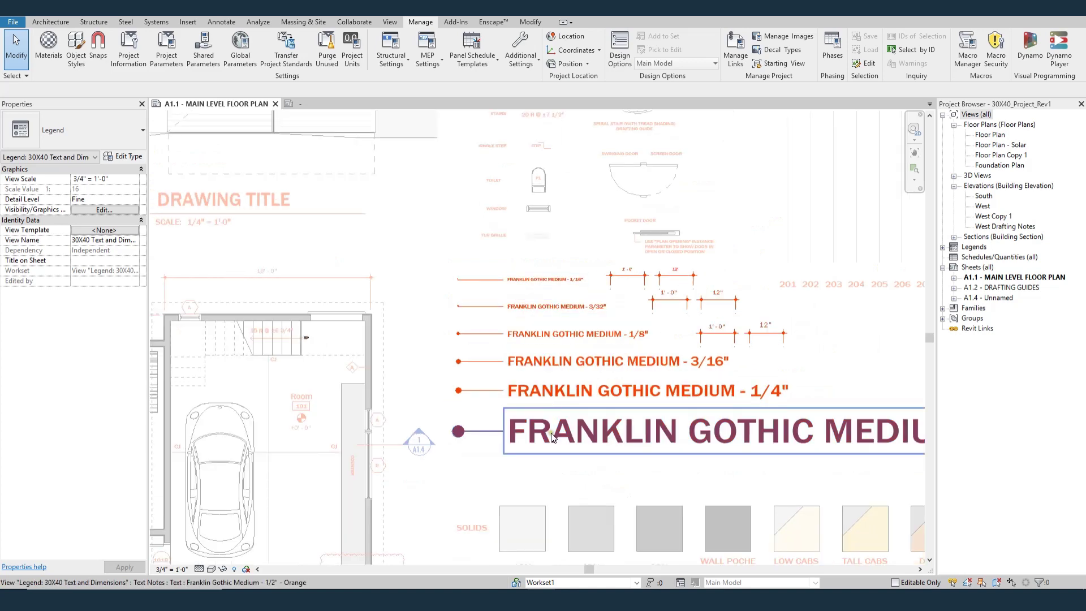
pyautogui.scroll(1, 545, 458)
# - Review the Franklin Gothic Medium - 1/4" text note's type properties, then deactivate the legend viewport with DV
pyautogui.click(566, 352)
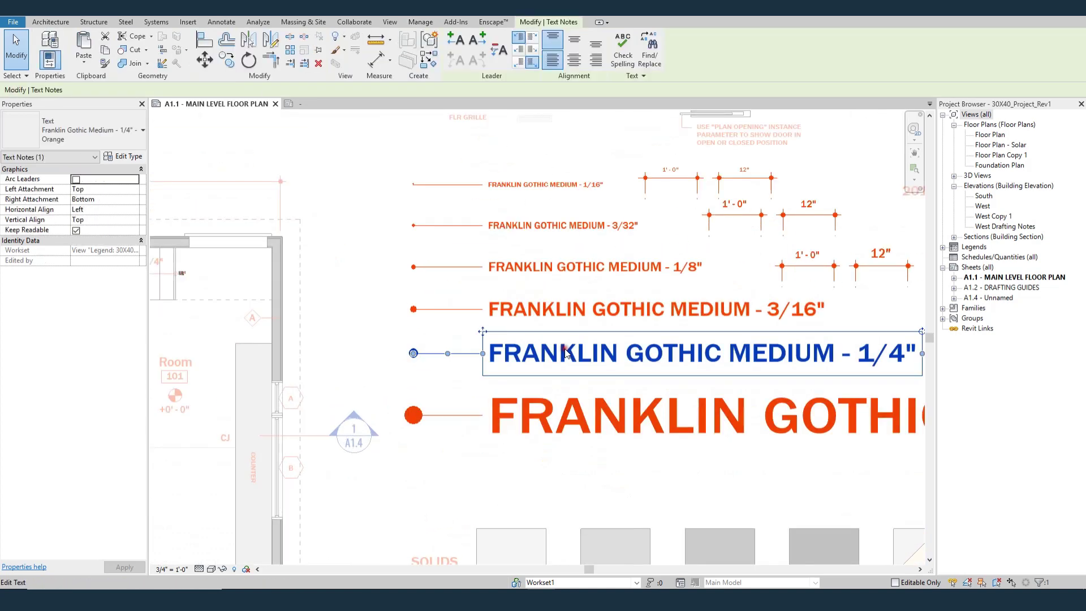
pyautogui.press('e')
pyautogui.press('t')
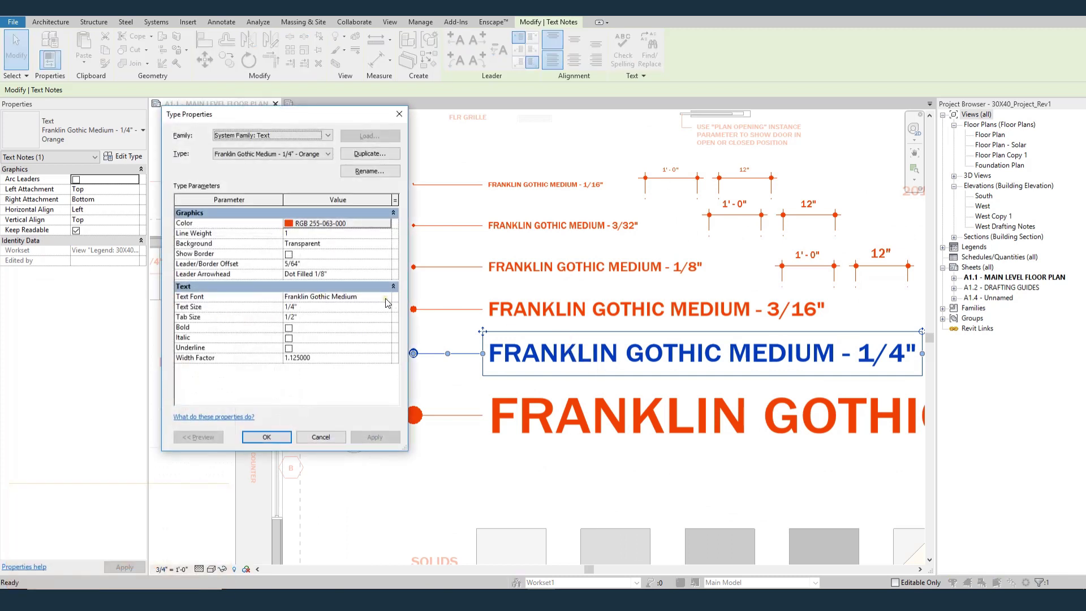
pyautogui.click(293, 154)
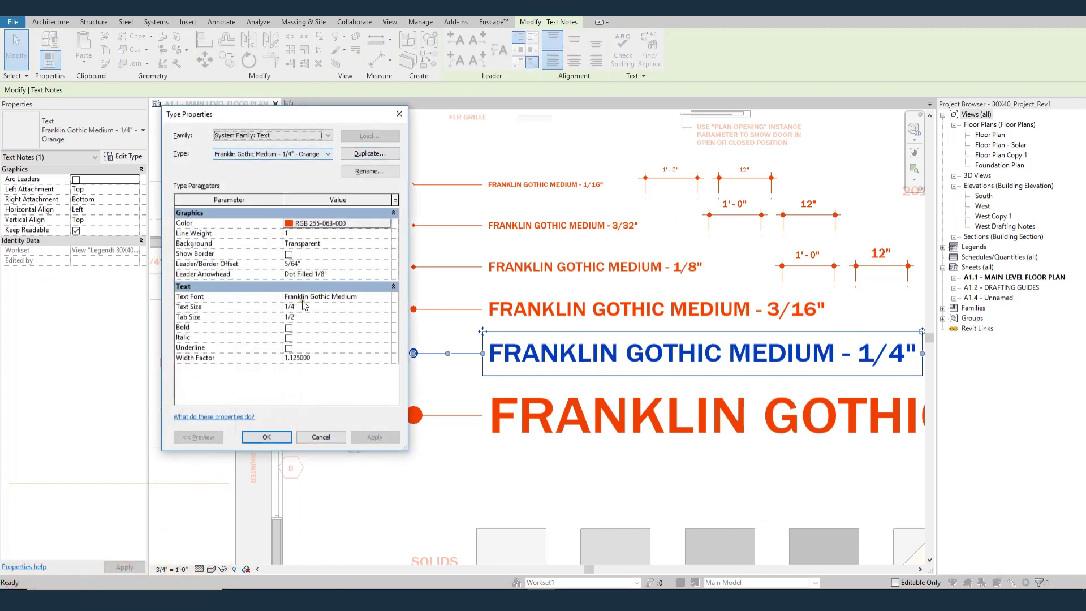
pyautogui.click(321, 438)
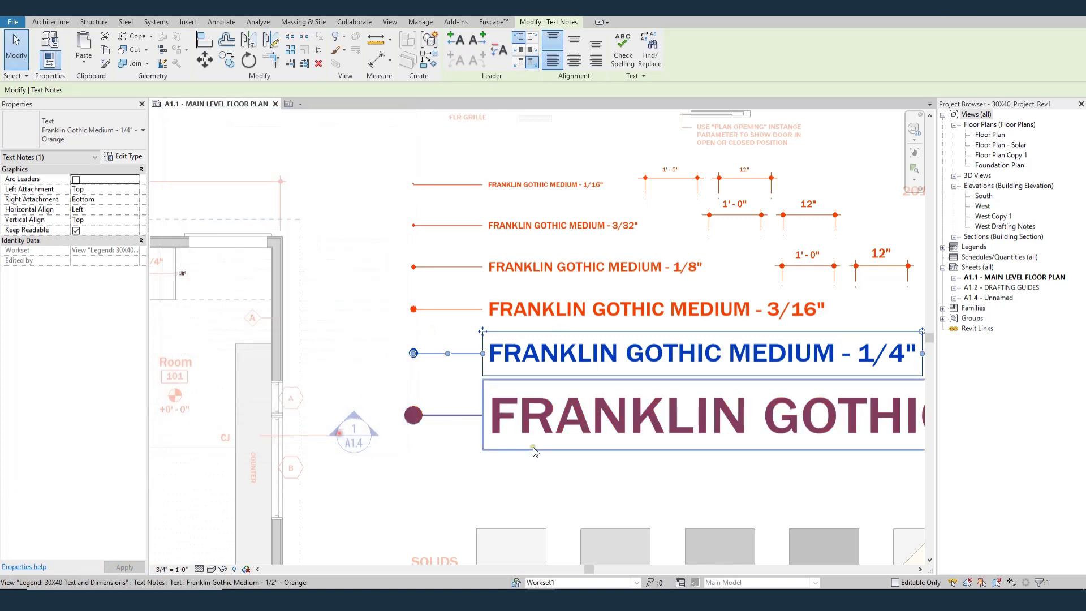
pyautogui.scroll(-3, 535, 452)
pyautogui.press('d')
pyautogui.press('v')
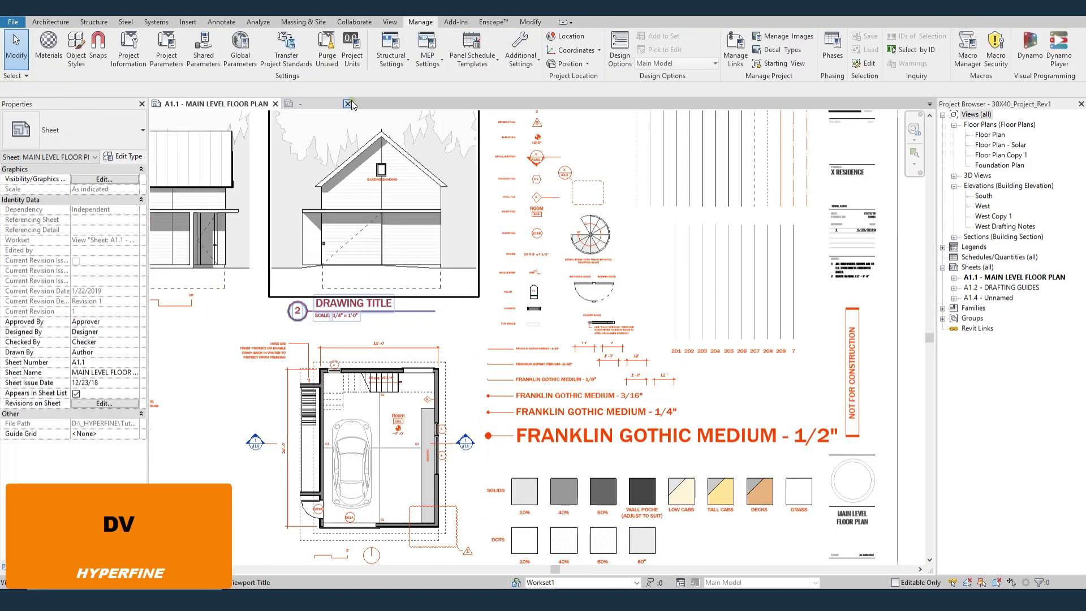
pyautogui.click(305, 105)
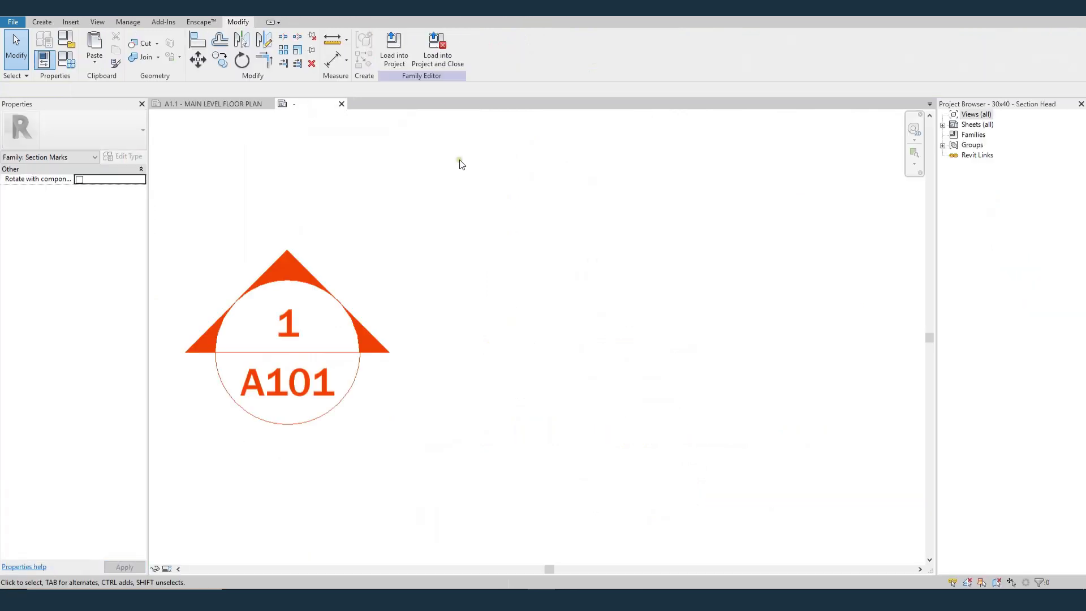
pyautogui.click(289, 324)
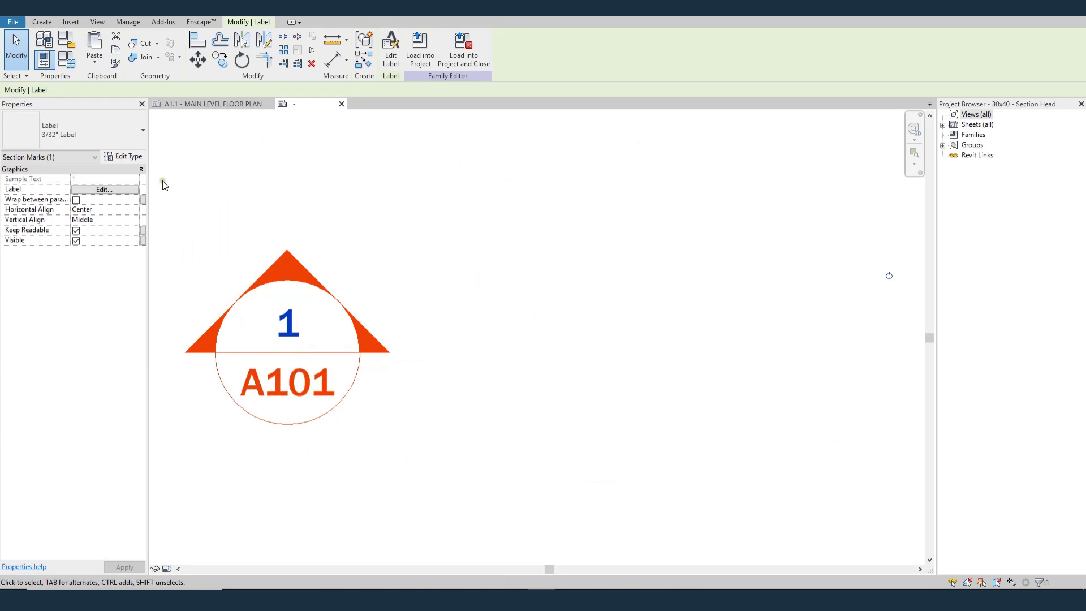
pyautogui.click(123, 157)
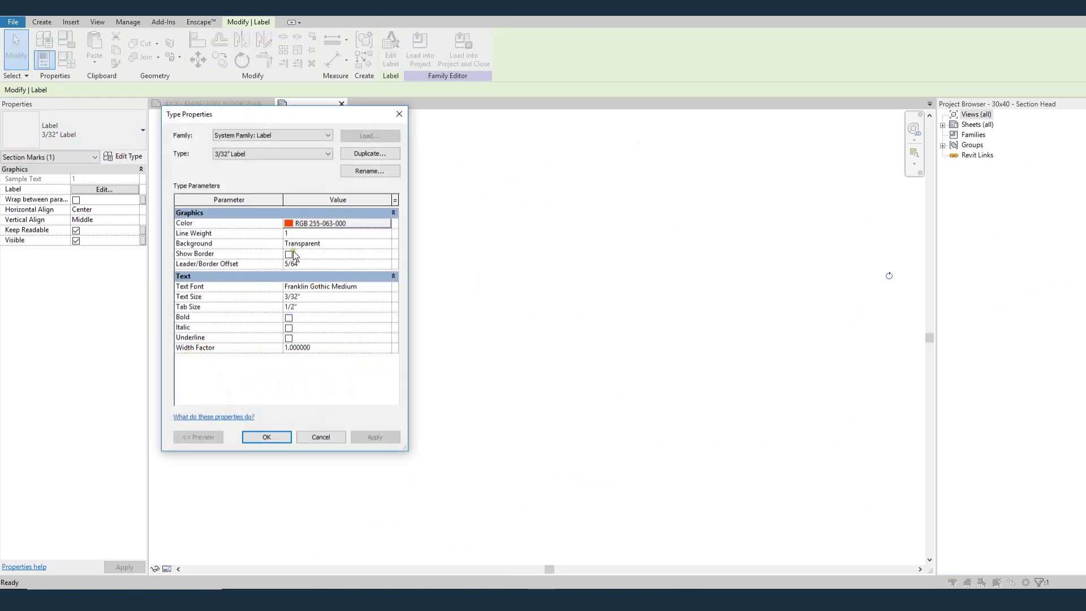
pyautogui.click(367, 286)
pyautogui.click(327, 438)
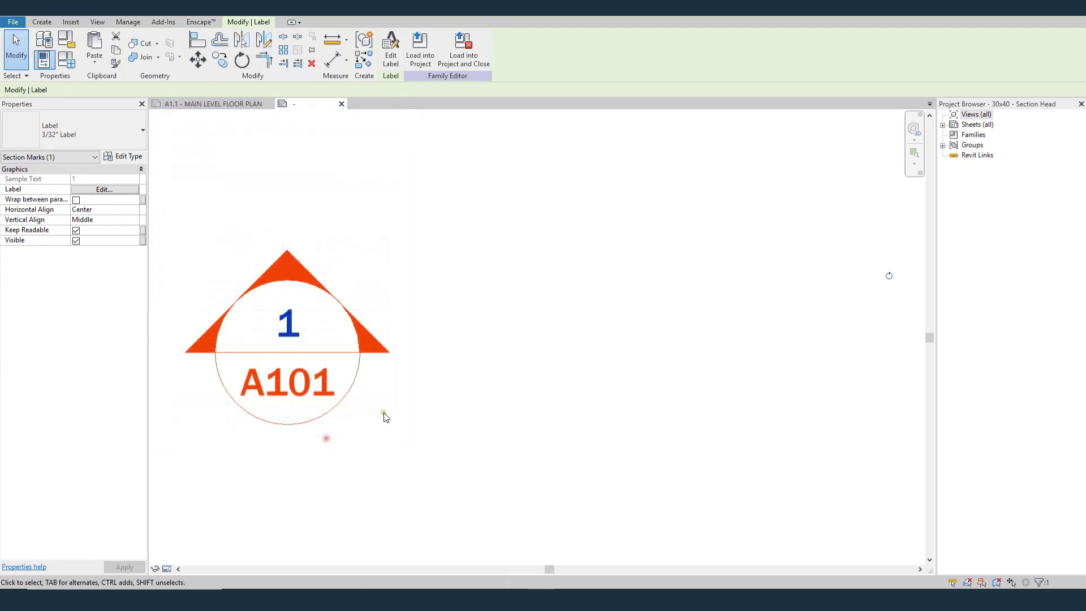
pyautogui.click(495, 394)
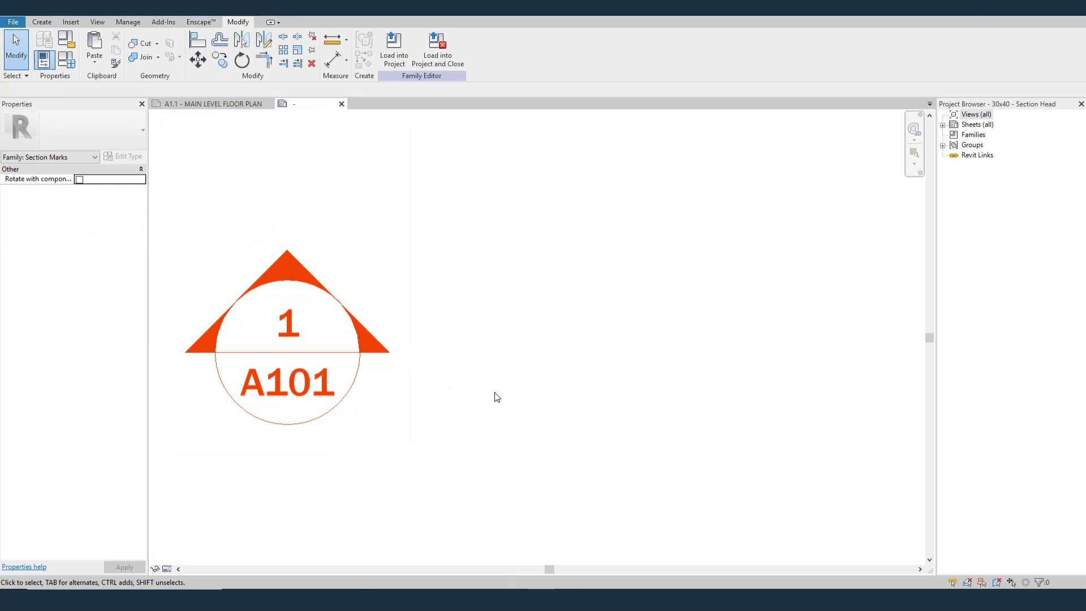
pyautogui.click(224, 104)
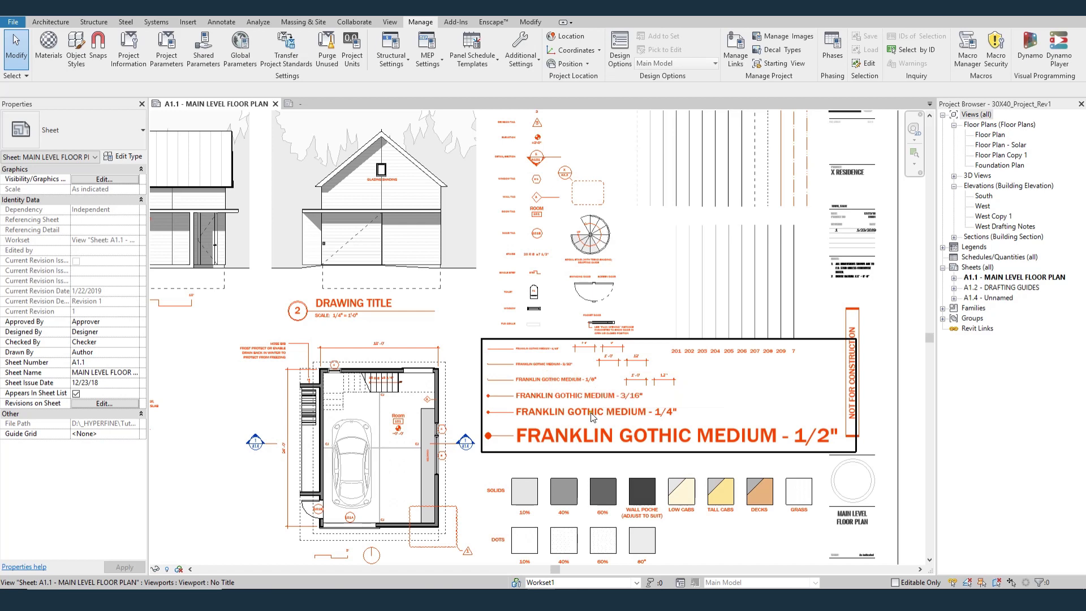
# - Zoom to fit the whole A1.1 sheet in the view with ZF
pyautogui.press('z')
pyautogui.press('f')
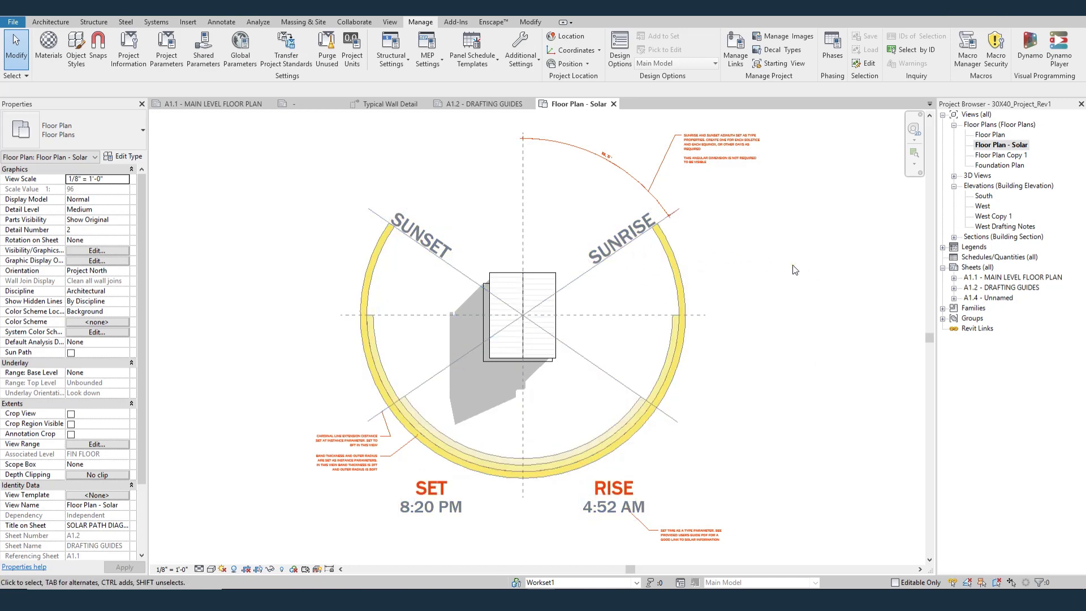
# - Select the solar path diagram to confirm its Mt Desert Island - June type, then deselect it
pyautogui.click(688, 317)
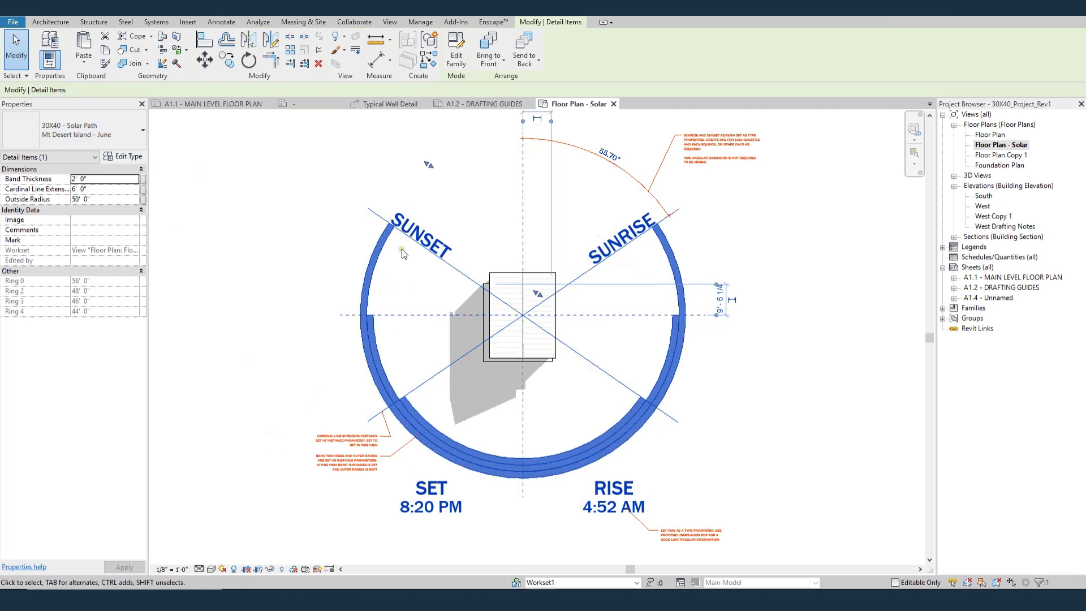
pyautogui.press('Escape')
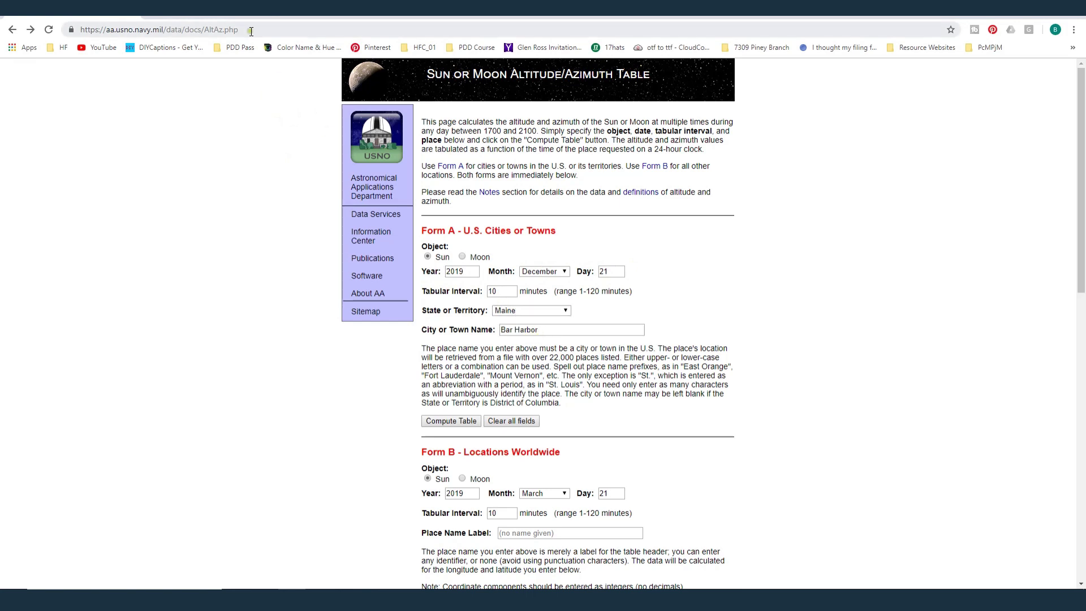
# - Compute Bar Harbor's December 21, 2019 sun table and highlight the 123.6 sunrise azimuth at 07:10
pyautogui.hotkey('alt', 'Right')
pyautogui.scroll(5, 159, 191)
pyautogui.scroll(1, 160, 191)
pyautogui.scroll(-1, 56, 158)
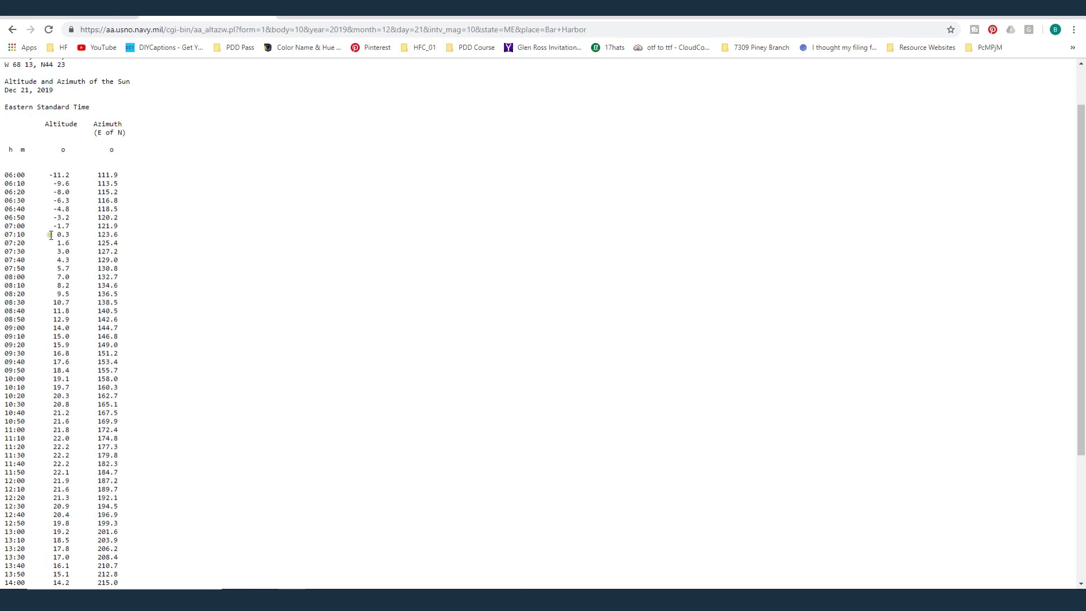
pyautogui.moveTo(53, 235); pyautogui.dragTo(148, 235)
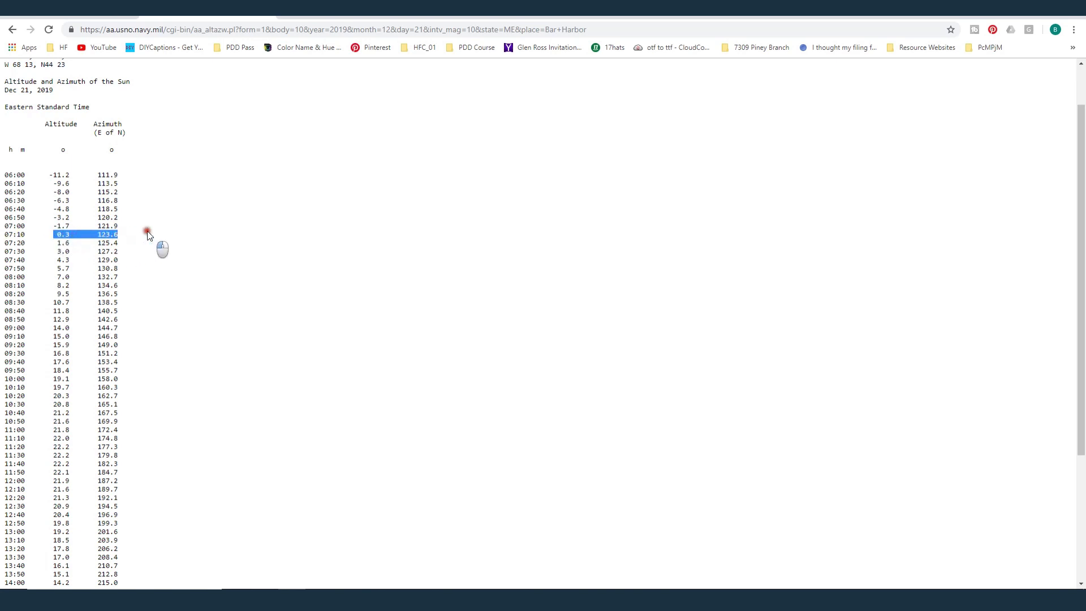
pyautogui.click(69, 234)
pyautogui.moveTo(98, 235); pyautogui.dragTo(124, 237)
# - Highlight the 237.8 sunset azimuth in the 16:00 row
pyautogui.scroll(-4, 141, 289)
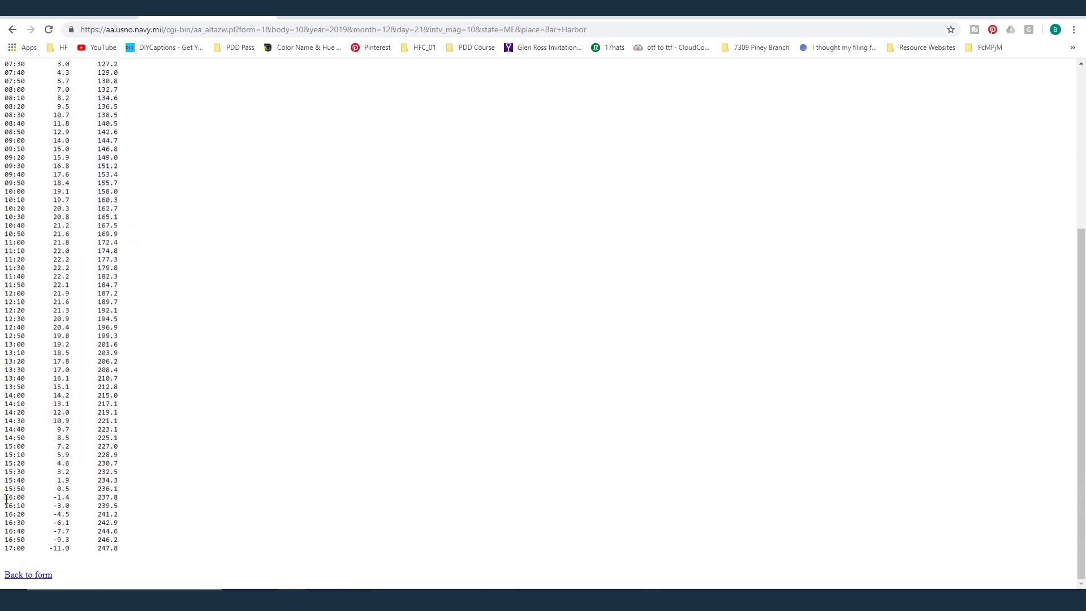
pyautogui.moveTo(6, 498); pyautogui.dragTo(116, 498)
pyautogui.click(116, 502)
pyautogui.moveTo(96, 498); pyautogui.dragTo(124, 503)
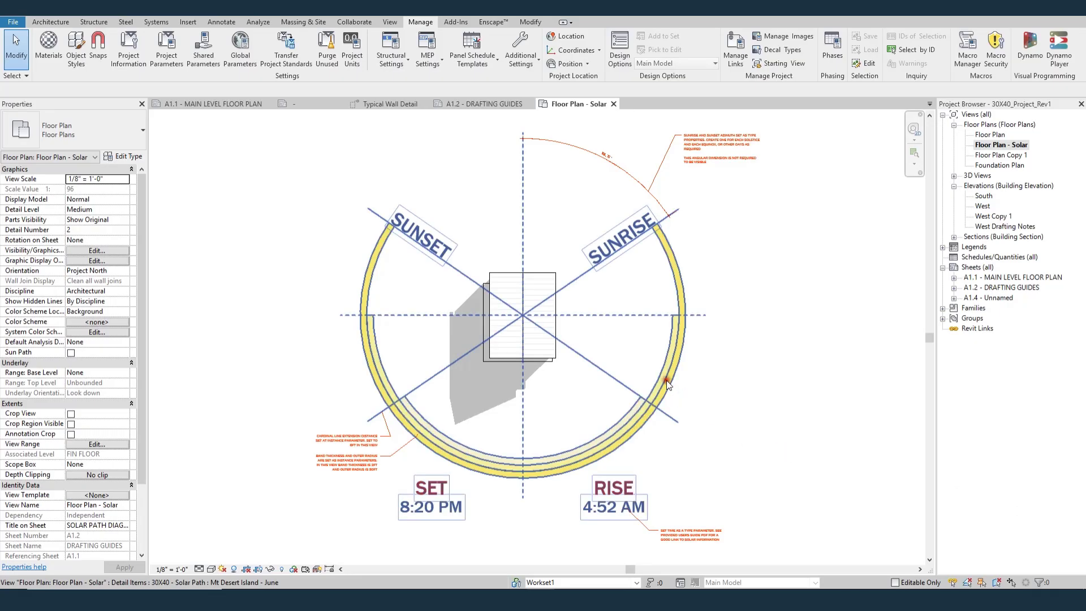
# - Duplicate the Mt Desert Island - June solar path type as Mt Desert Island - December
pyautogui.click(666, 383)
pyautogui.press('e')
pyautogui.press('t')
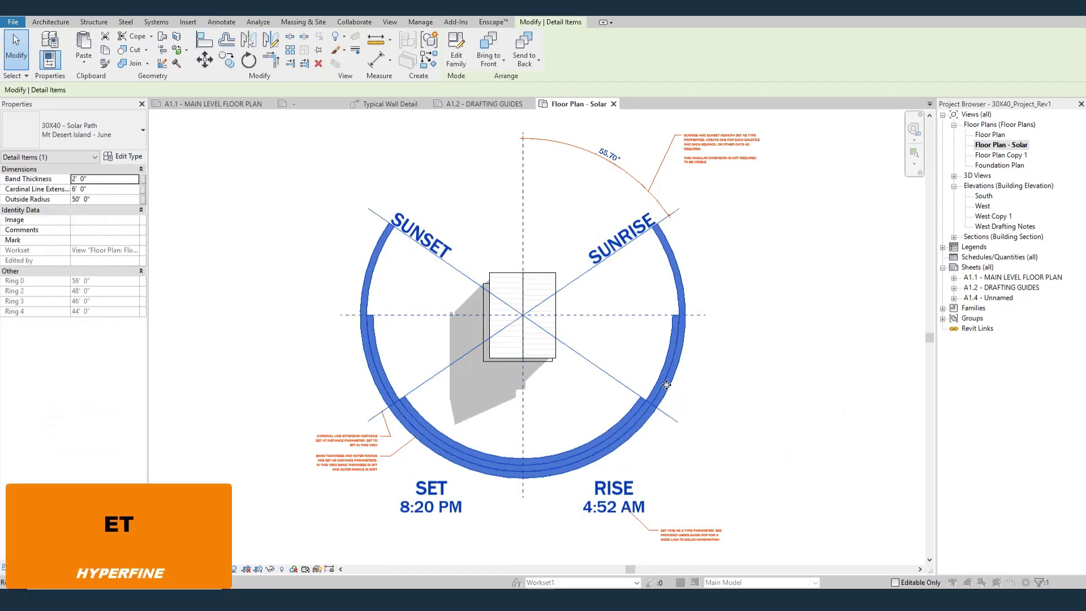
pyautogui.click(369, 153)
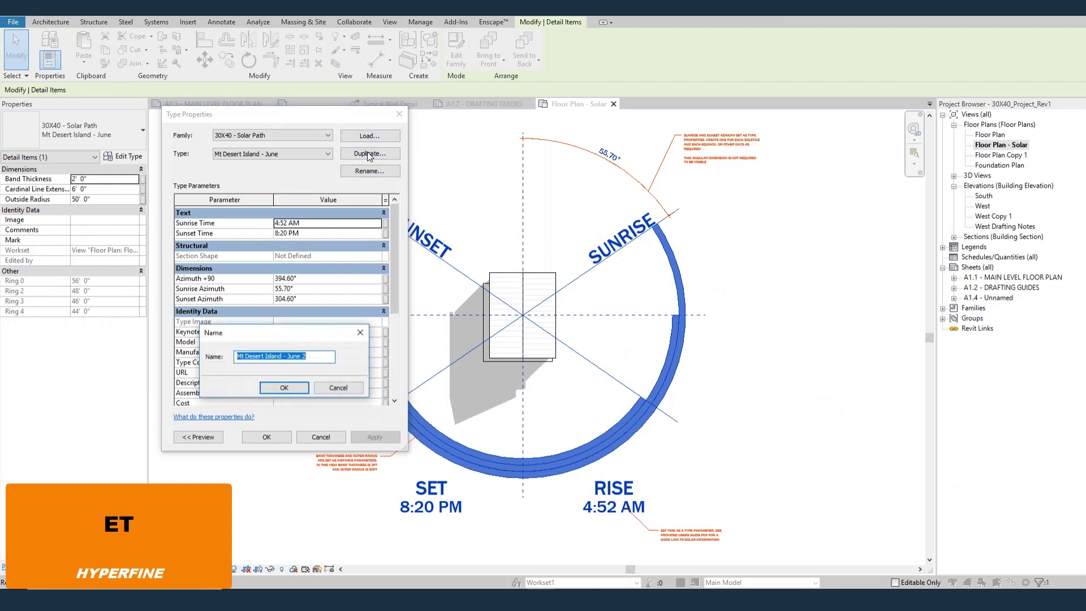
pyautogui.press('BackSpace')
pyautogui.press('BackSpace')
pyautogui.press('BackSpace')
pyautogui.press('BackSpace')
pyautogui.write('December')
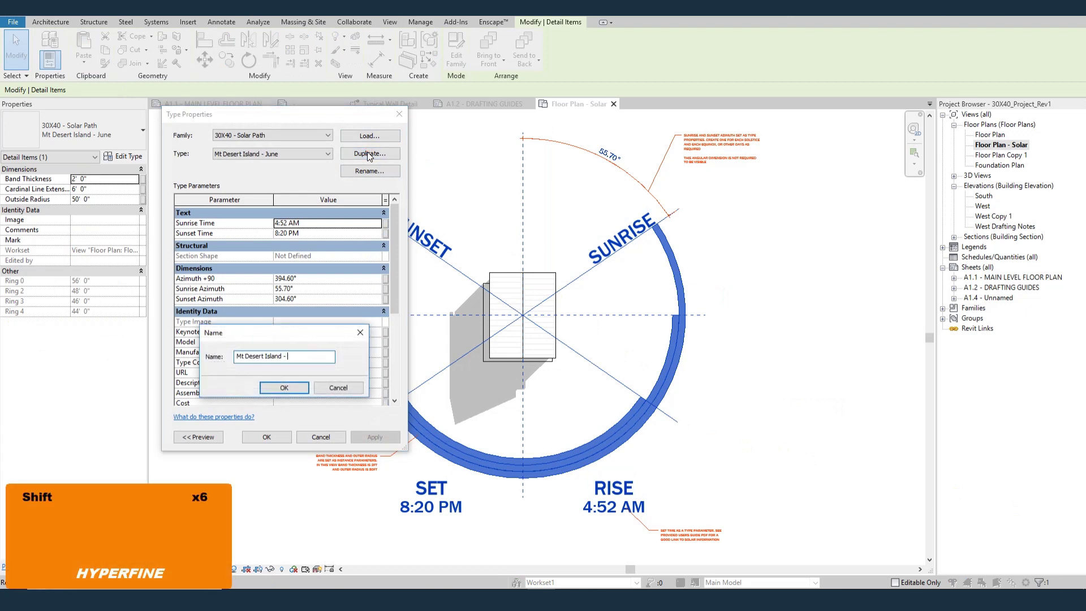
pyautogui.press('Return')
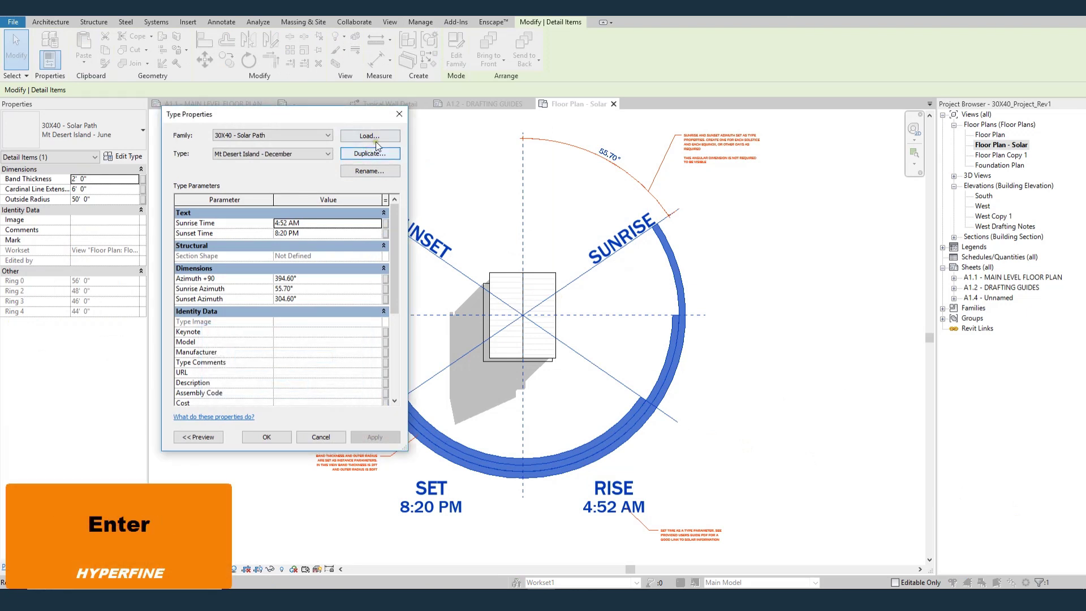
# - Set the December type's Sunrise Time to 7:10 AM and Sunset Time to 4:00 PM
pyautogui.click(317, 224)
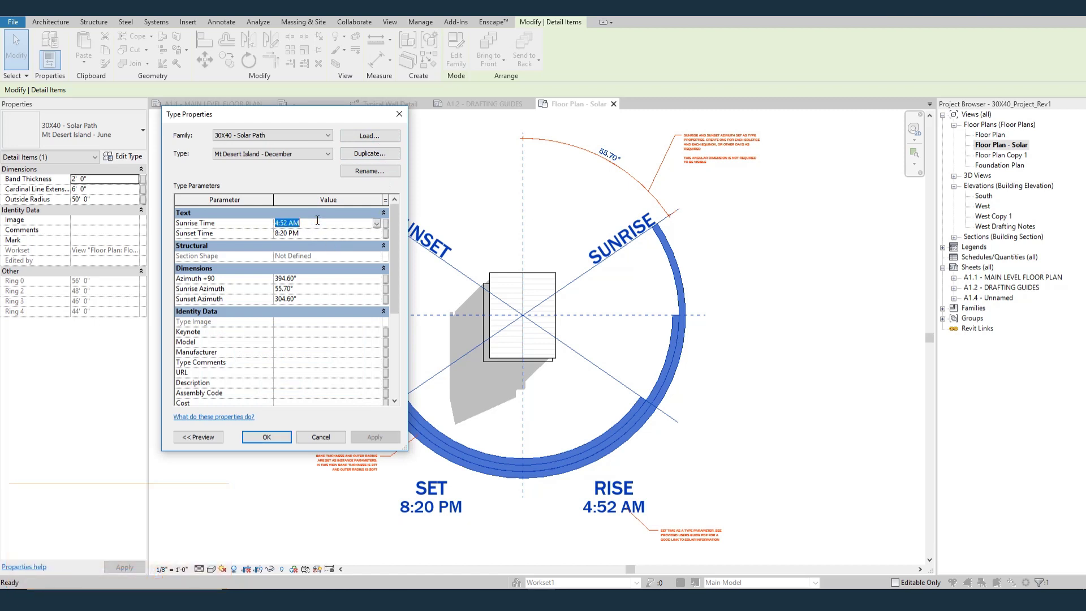
pyautogui.write('7:10 AM')
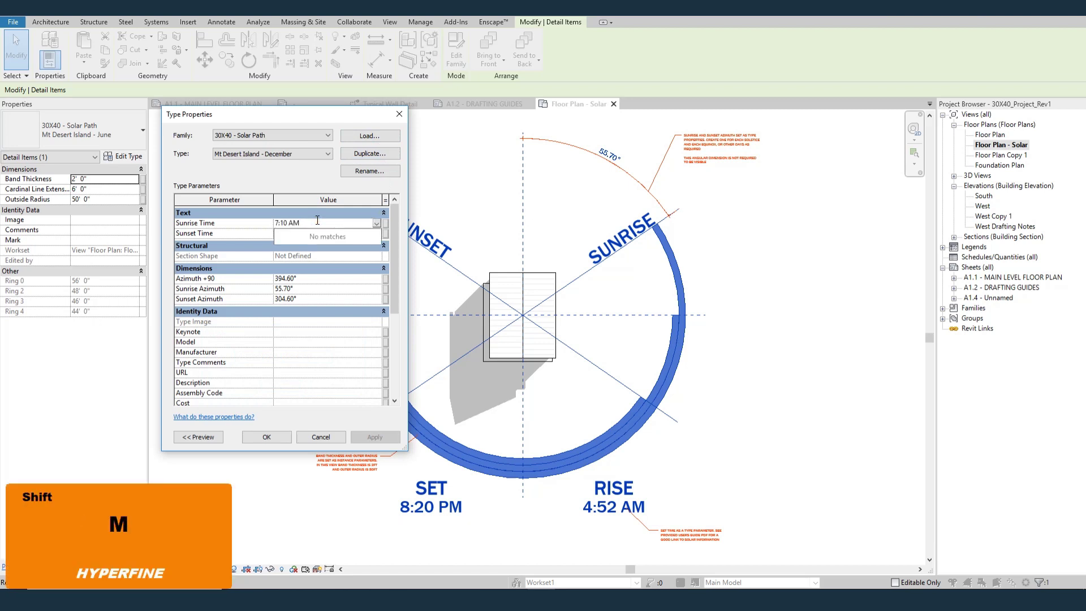
pyautogui.press('Tab')
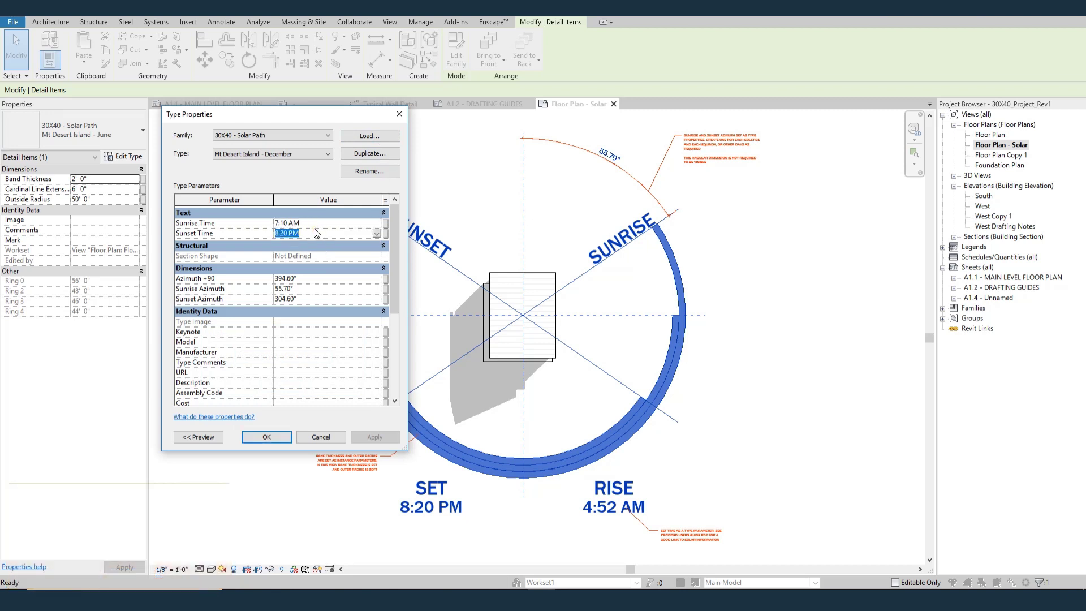
pyautogui.write('4:00 PM')
pyautogui.press('Tab')
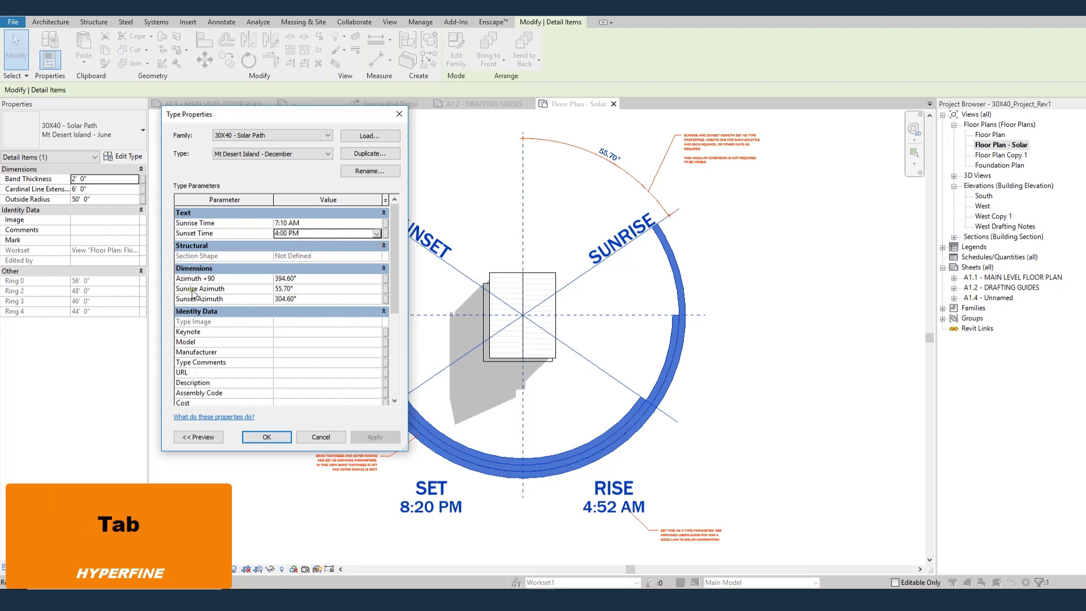
# - Set Sunrise Azimuth 123.6 and Sunset Azimuth 237.8, and apply the type changes
pyautogui.click(314, 289)
pyautogui.write('123.6')
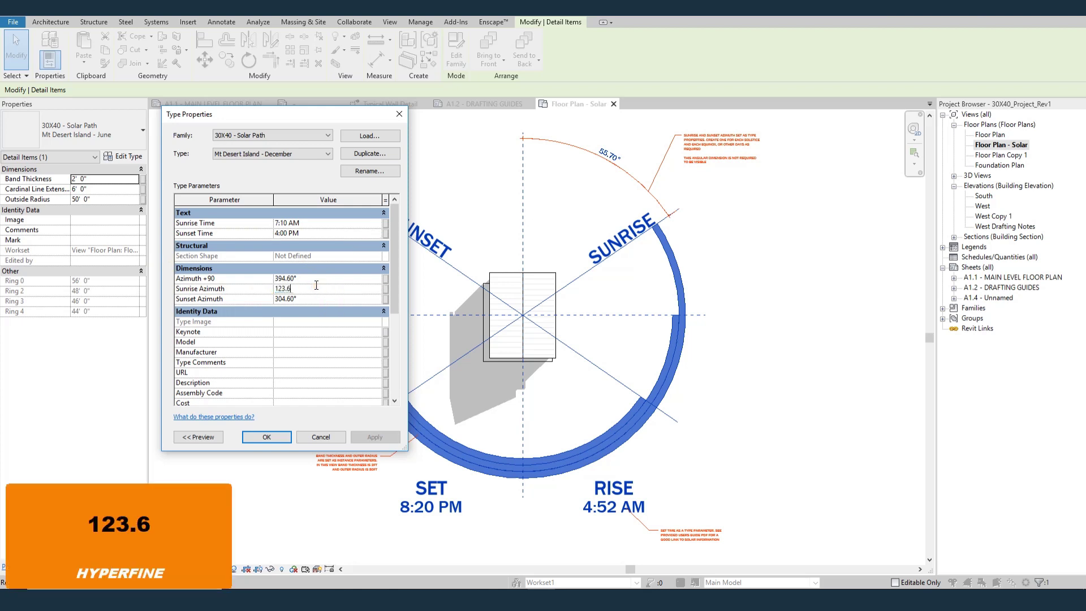
pyautogui.press('Tab')
pyautogui.write('23')
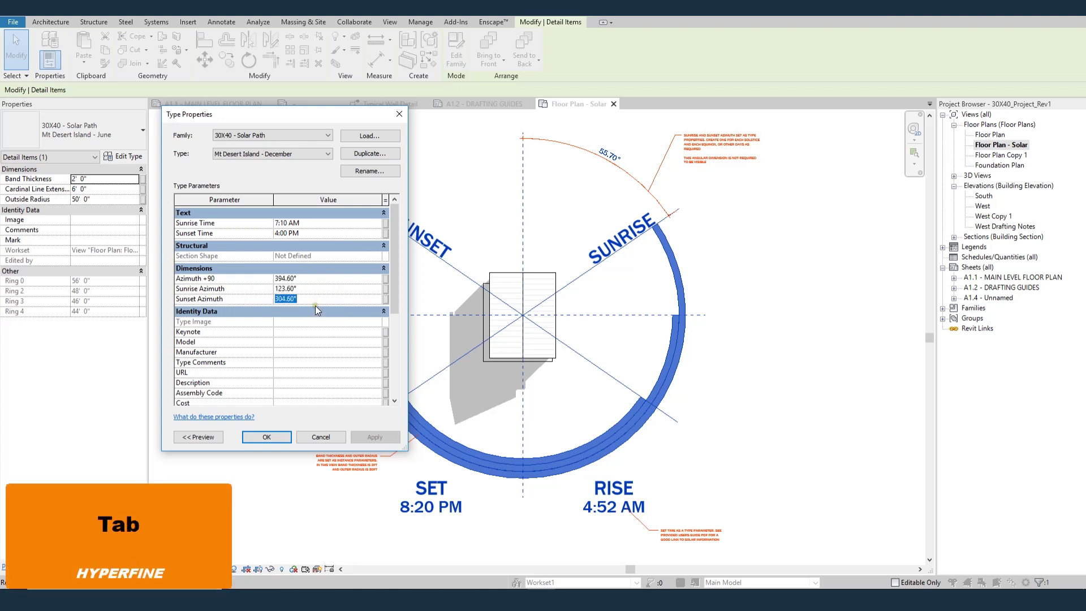
pyautogui.write('7')
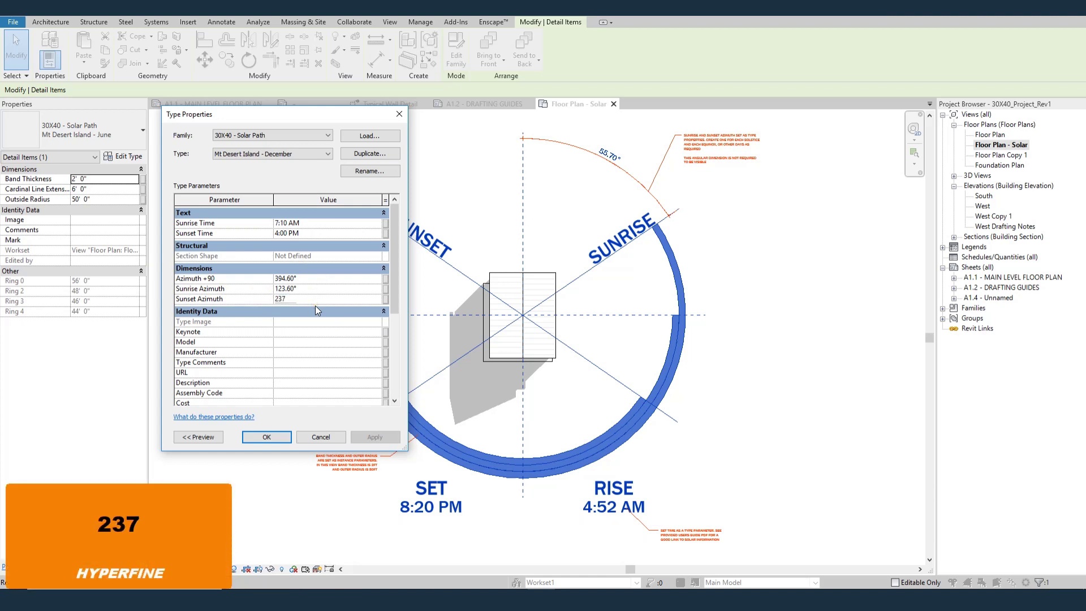
pyautogui.write('.8')
pyautogui.press('Tab')
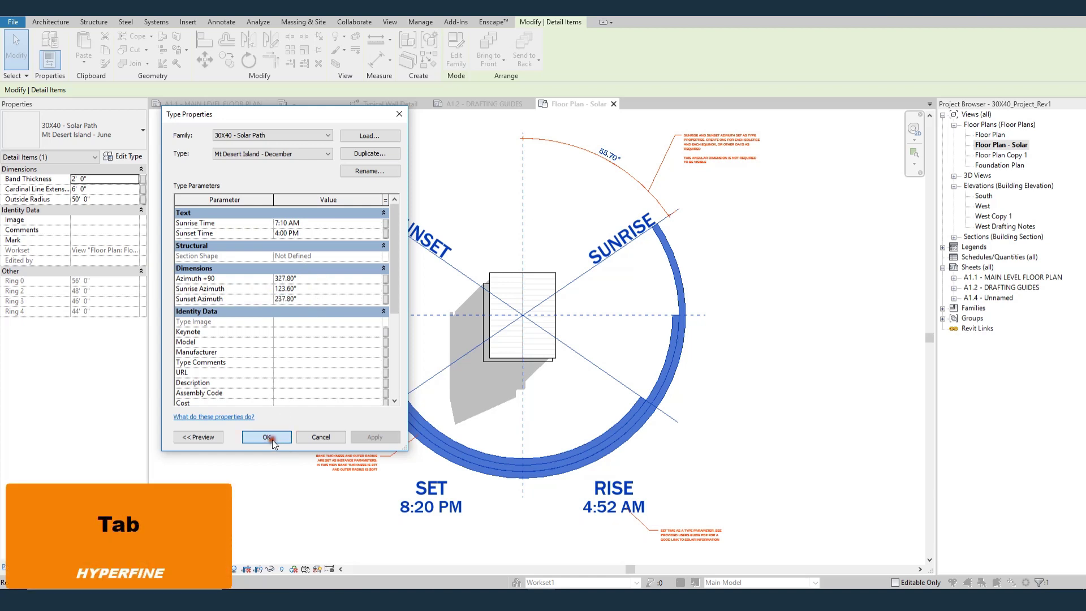
pyautogui.click(268, 437)
# - Give the December solar path a 40' Outside Radius and 4' Band Thickness
pyautogui.click(771, 334)
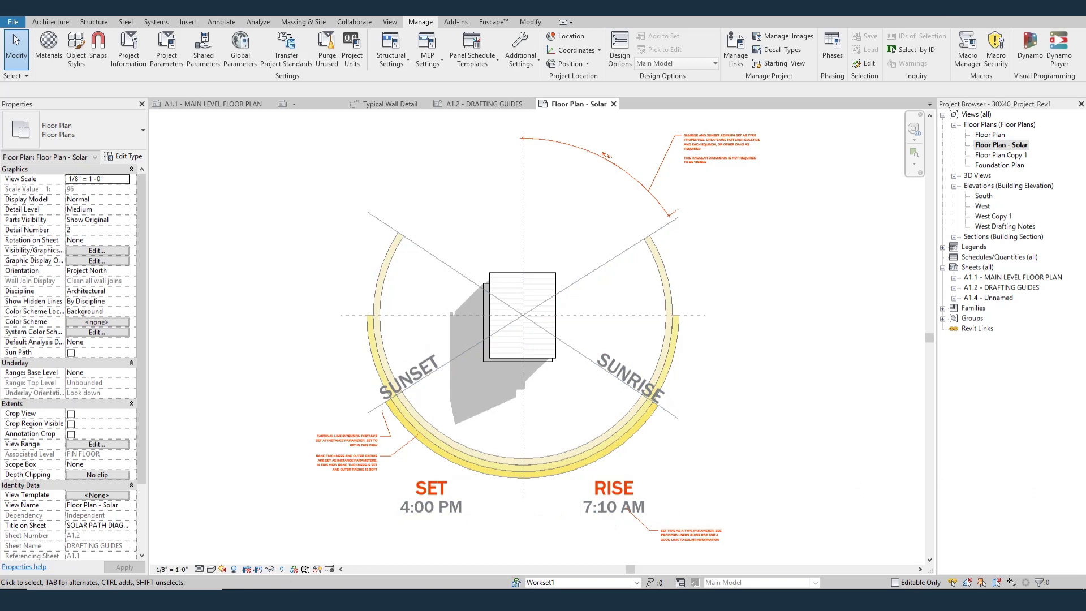
pyautogui.click(751, 338)
pyautogui.click(681, 338)
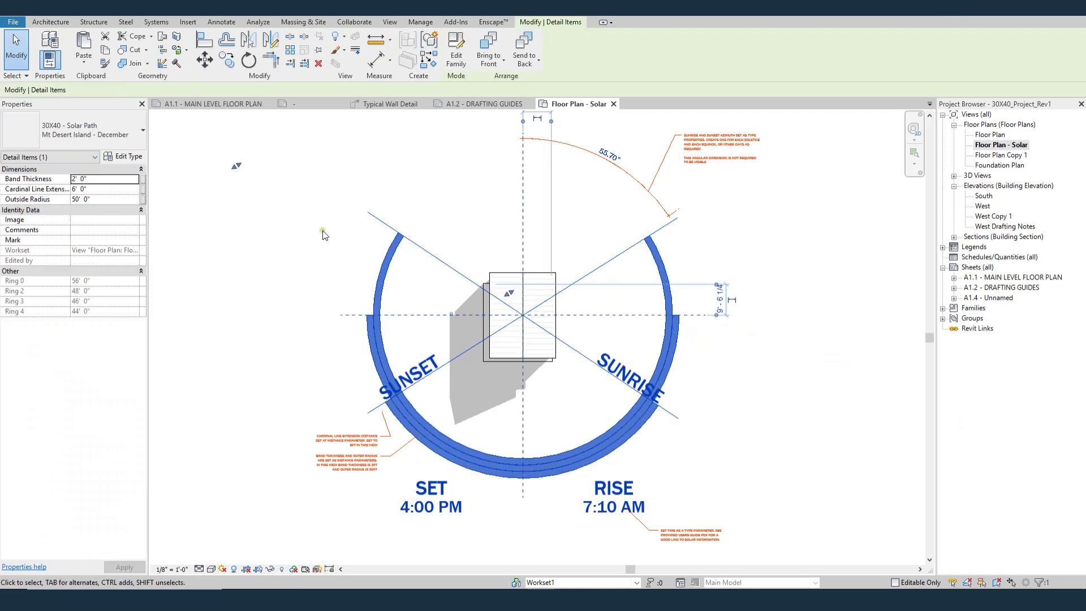
pyautogui.click(105, 200)
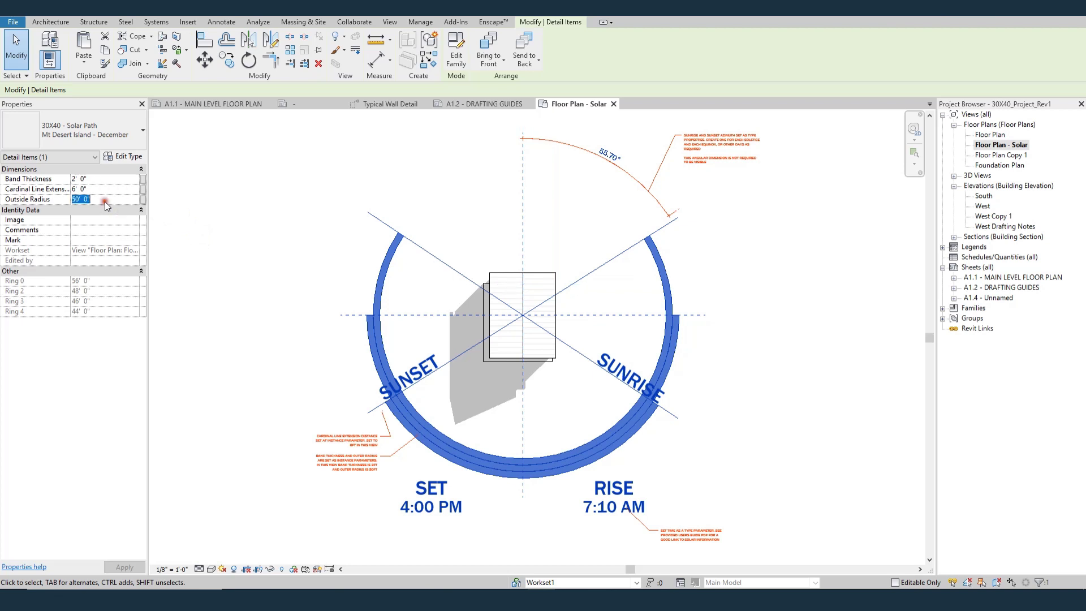
pyautogui.write('40')
pyautogui.press('Tab')
pyautogui.write('4')
pyautogui.press('Tab')
pyautogui.click(254, 195)
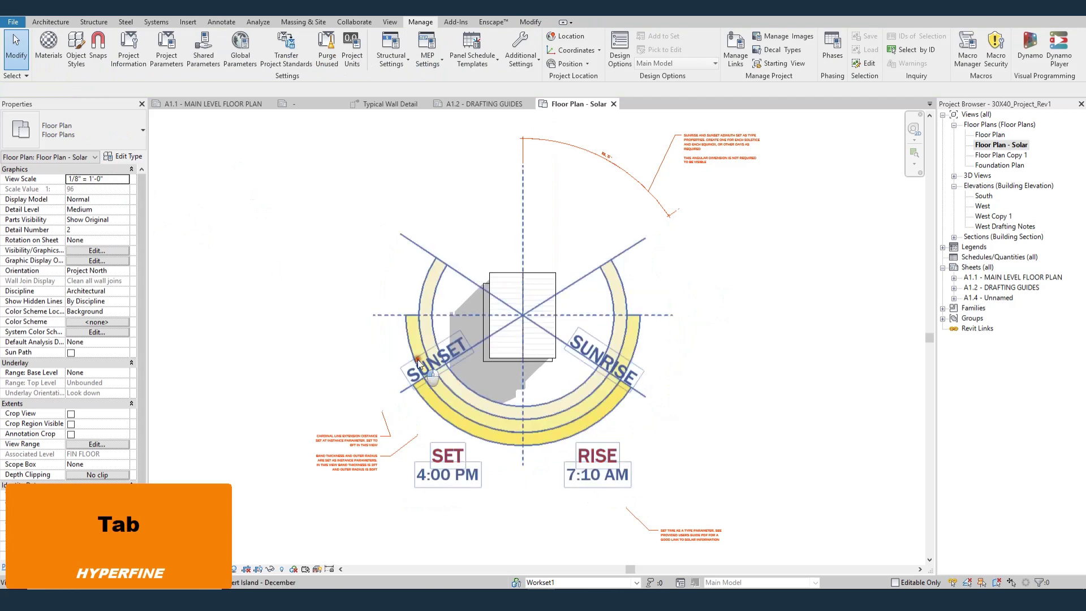
pyautogui.click(542, 432)
pyautogui.click(171, 230)
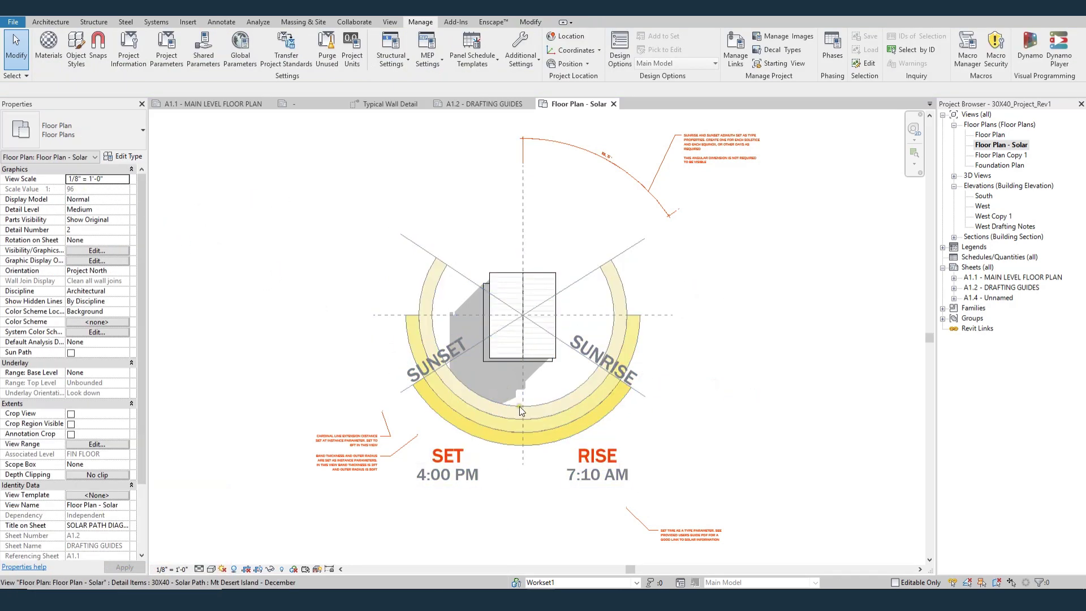
pyautogui.click(222, 569)
pyautogui.click(247, 530)
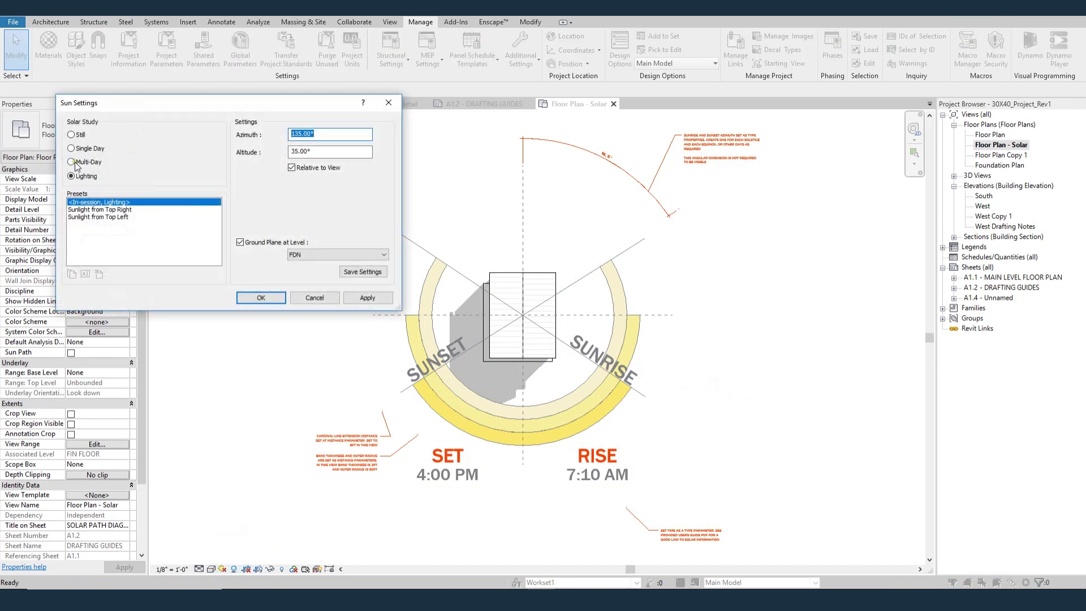
pyautogui.click(81, 150)
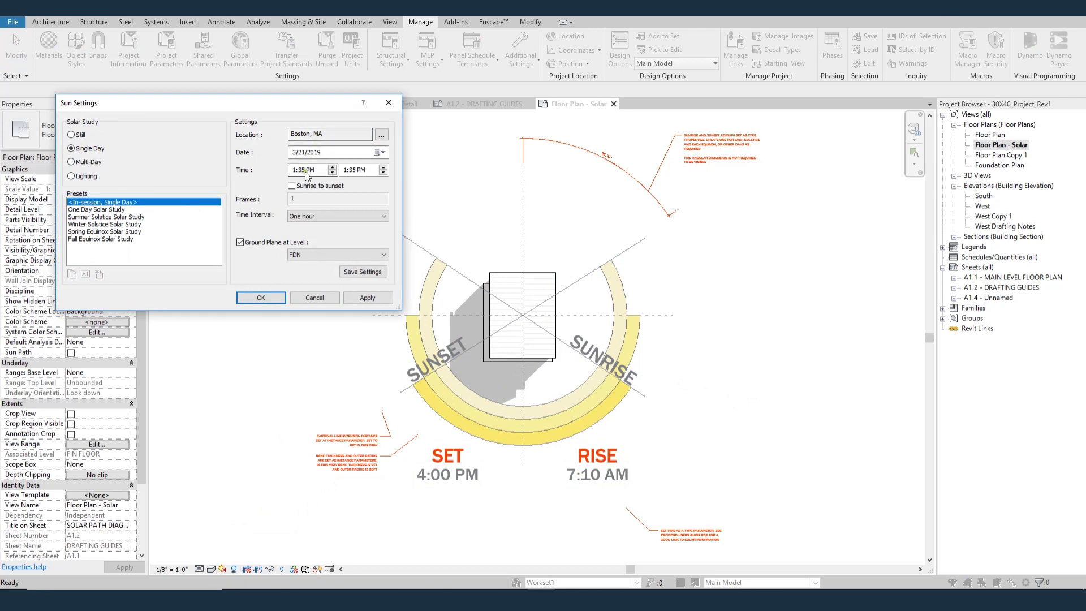
pyautogui.click(315, 298)
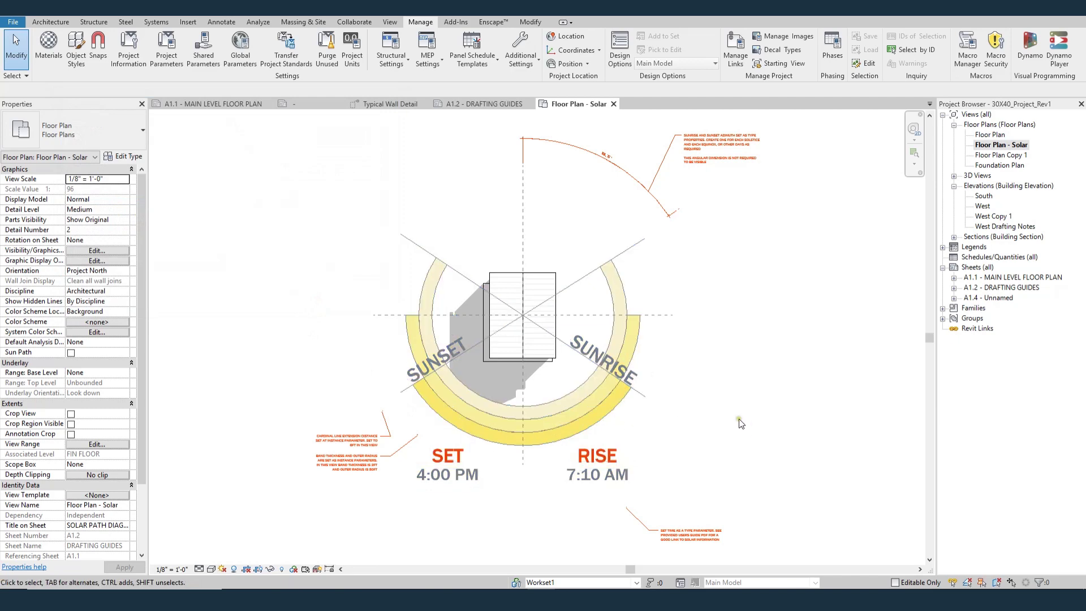
pyautogui.click(603, 418)
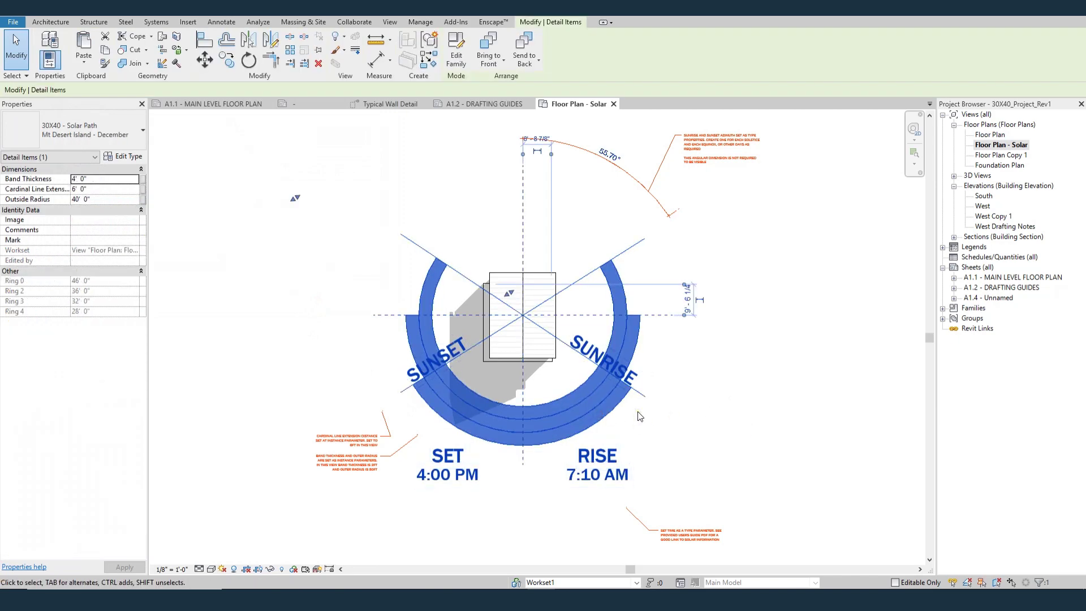
pyautogui.click(778, 379)
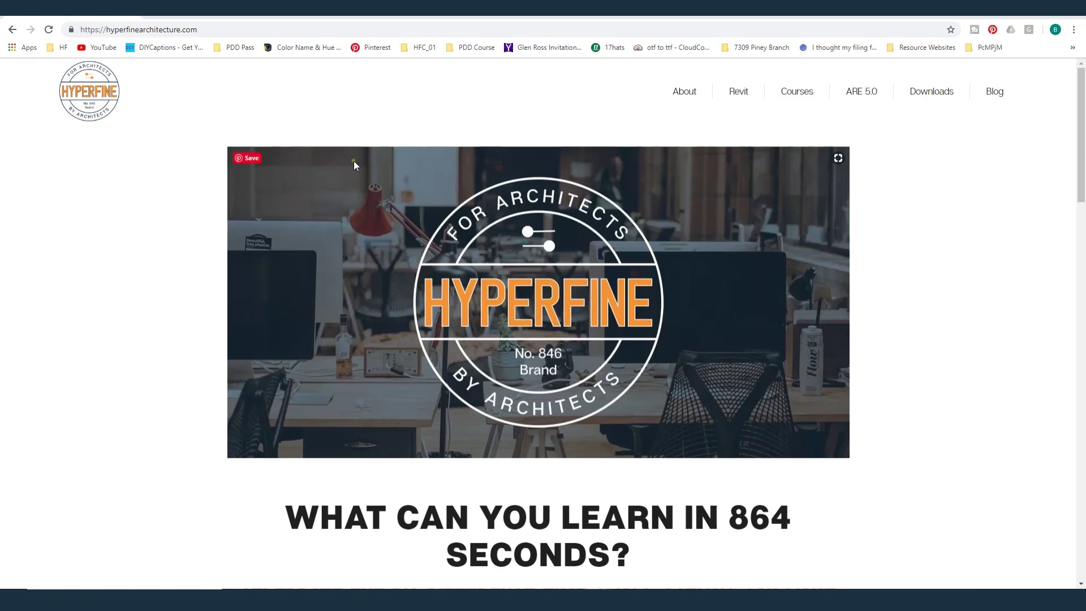
# - Go to the Tutorials page on hyperfinearchitecture.com
pyautogui.click(357, 14)
pyautogui.scroll(5, 578, 320)
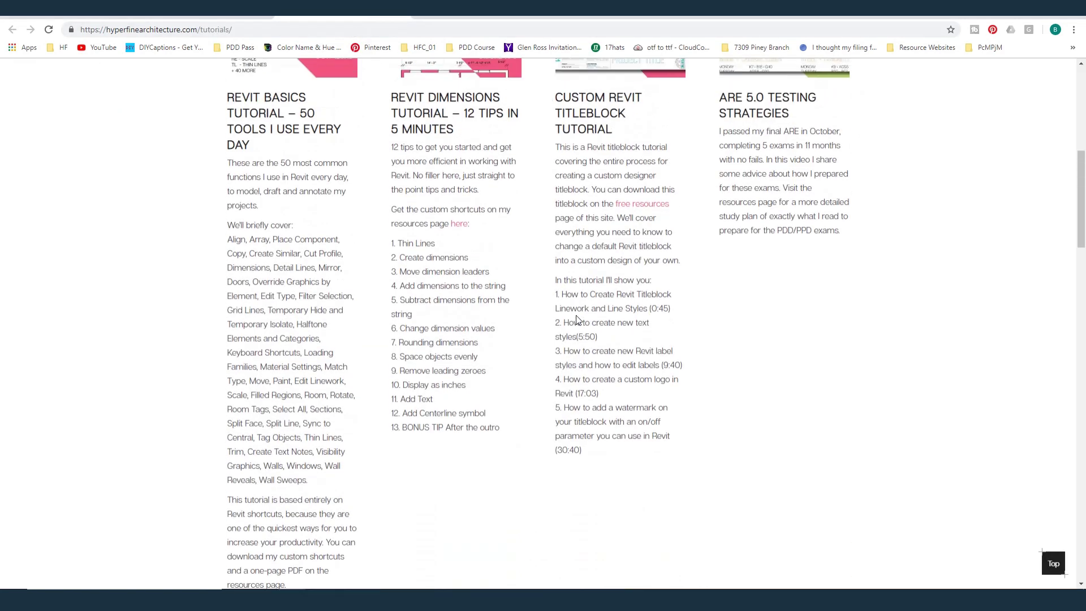
pyautogui.scroll(-12, 577, 319)
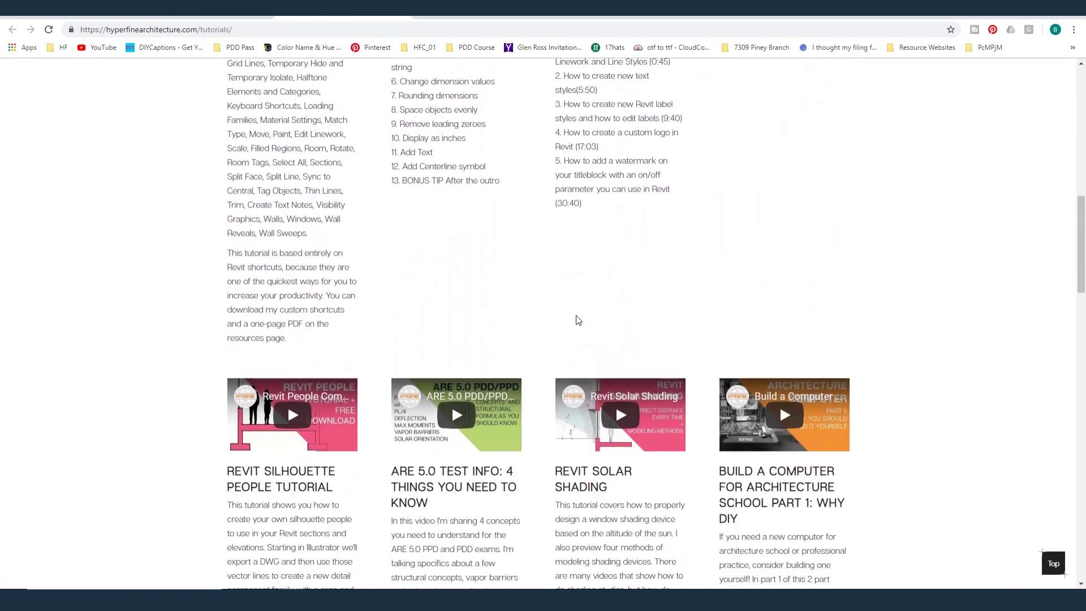
pyautogui.scroll(-2, 577, 320)
# - Switch to the Revit course page and scroll down to its Course Outline and FAQ
pyautogui.hotkey('ctrl', 'shift', 'Tab')
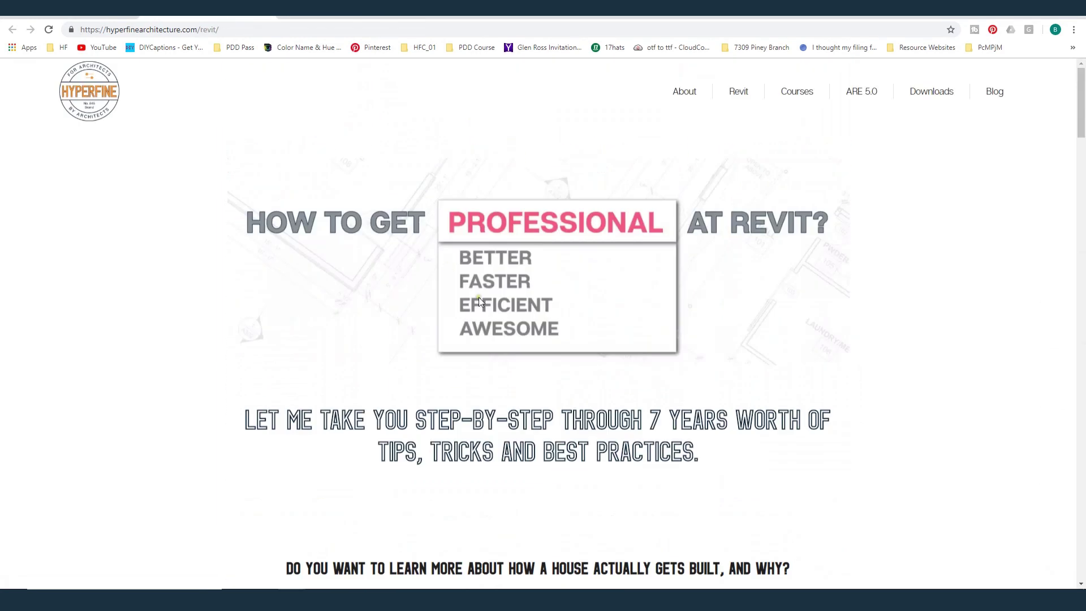
pyautogui.scroll(-12, 478, 302)
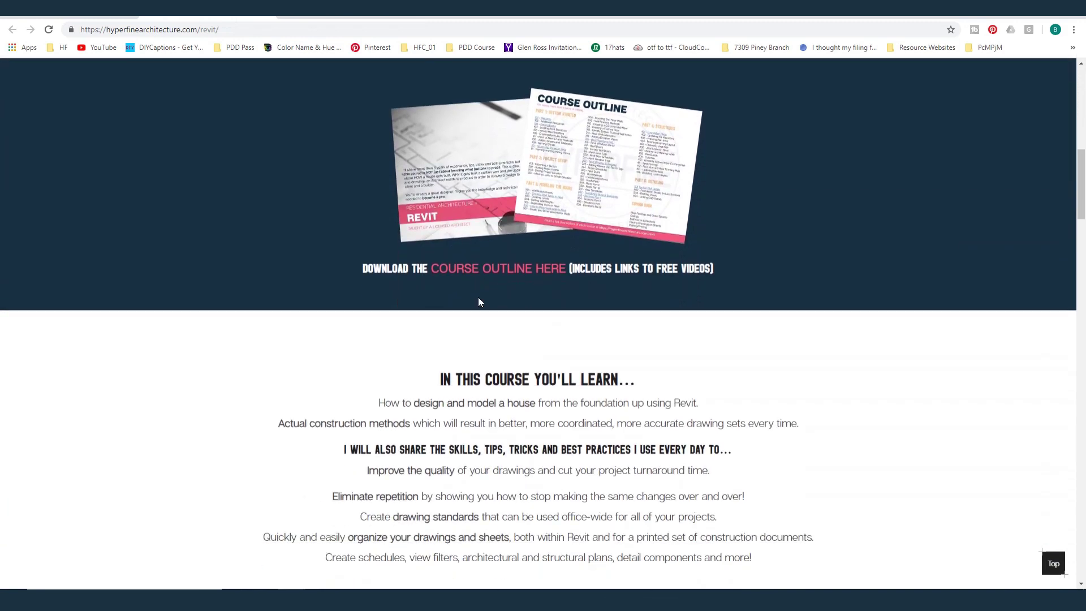
pyautogui.scroll(-13, 479, 301)
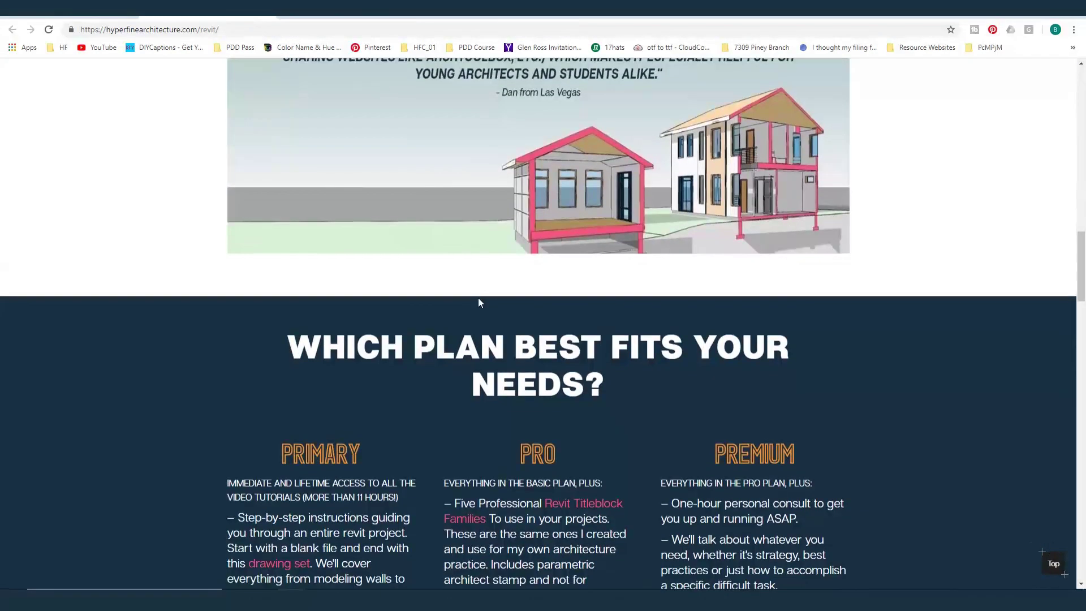
pyautogui.scroll(-11, 478, 299)
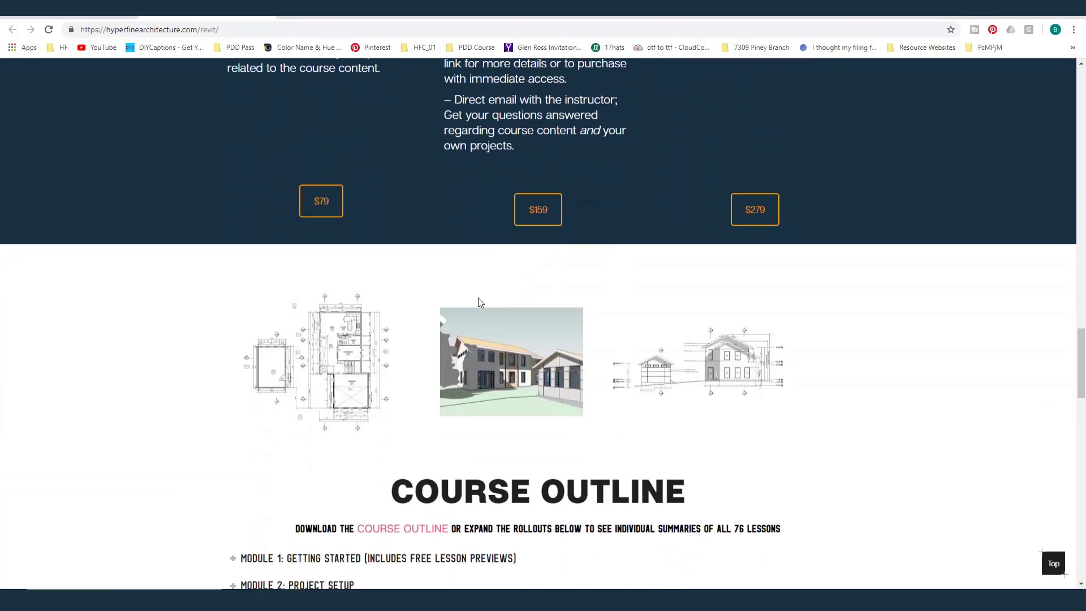
pyautogui.scroll(-4, 478, 301)
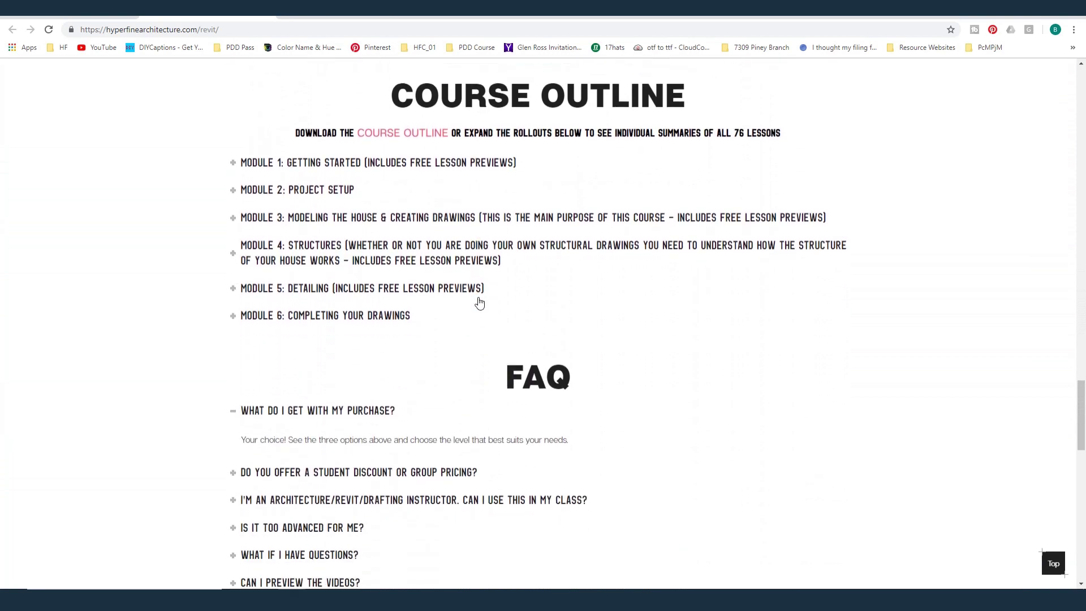